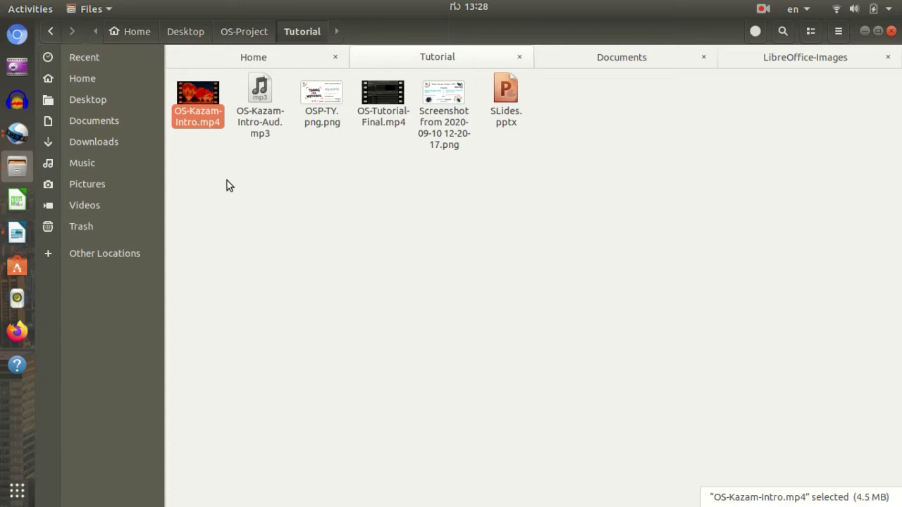
Step: Switch to the untitled OpenShot project, import OS-Kazam-Intro.mp4 from the Tutorial folder and place it at the start of Track 3
{"action": "left_click", "coordinate": [20, 138]}
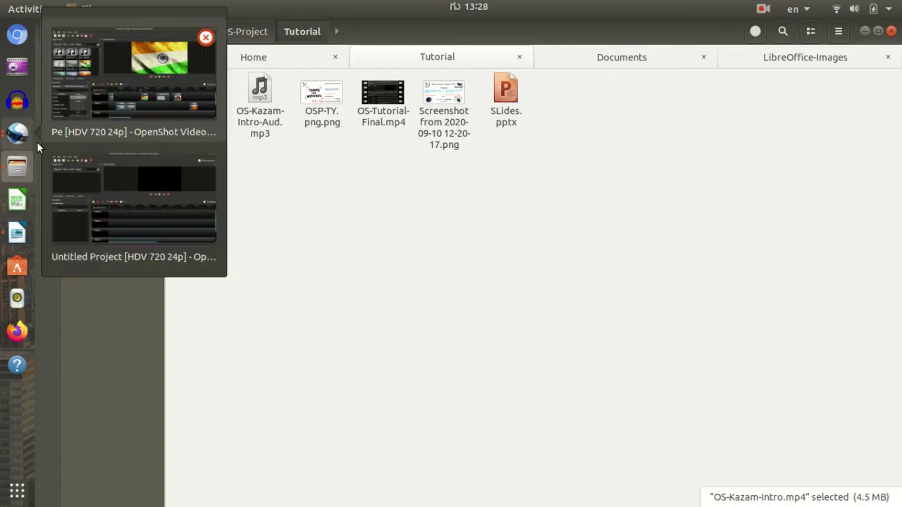
{"action": "left_click", "coordinate": [147, 205]}
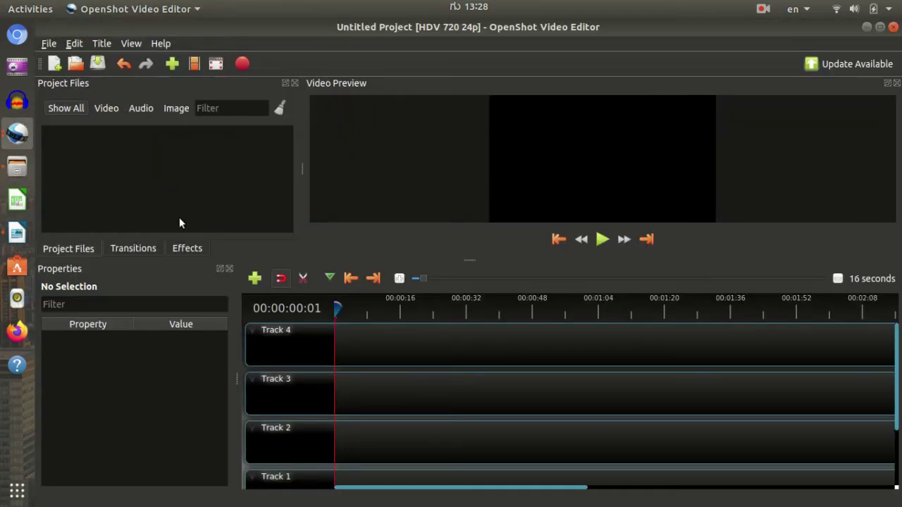
{"action": "left_click", "coordinate": [17, 167]}
{"action": "left_click_drag", "start_coordinate": [204, 115], "coordinate": [162, 223]}
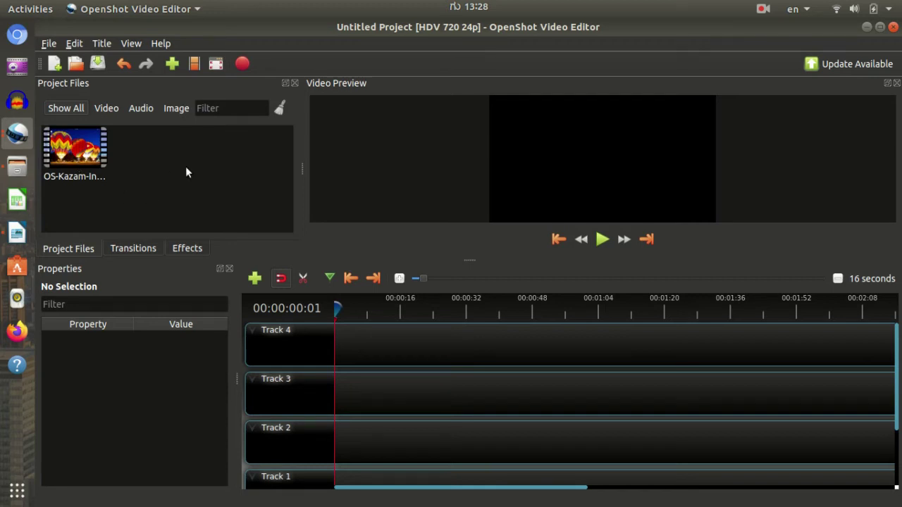
{"action": "left_click_drag", "start_coordinate": [93, 150], "coordinate": [328, 390]}
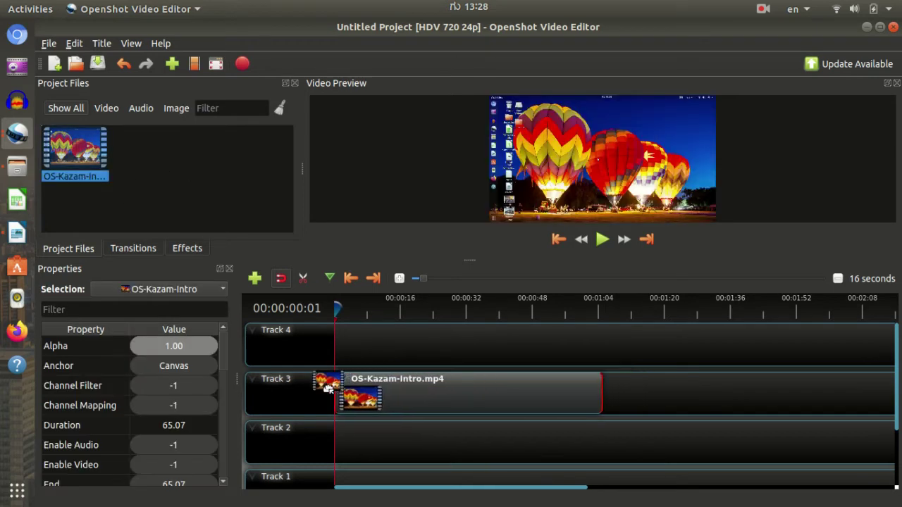
Step: Separate the audio of the OS-Kazam-Intro.mp4 clip on Track 3 into a single clip with all channels
{"action": "right_click", "coordinate": [402, 403]}
{"action": "mouse_move", "coordinate": [530, 307]}
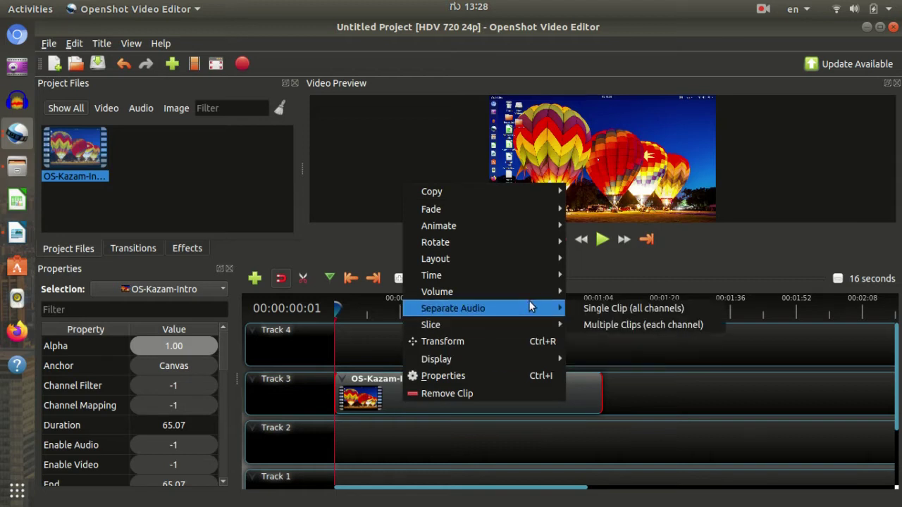
{"action": "left_click", "coordinate": [597, 311]}
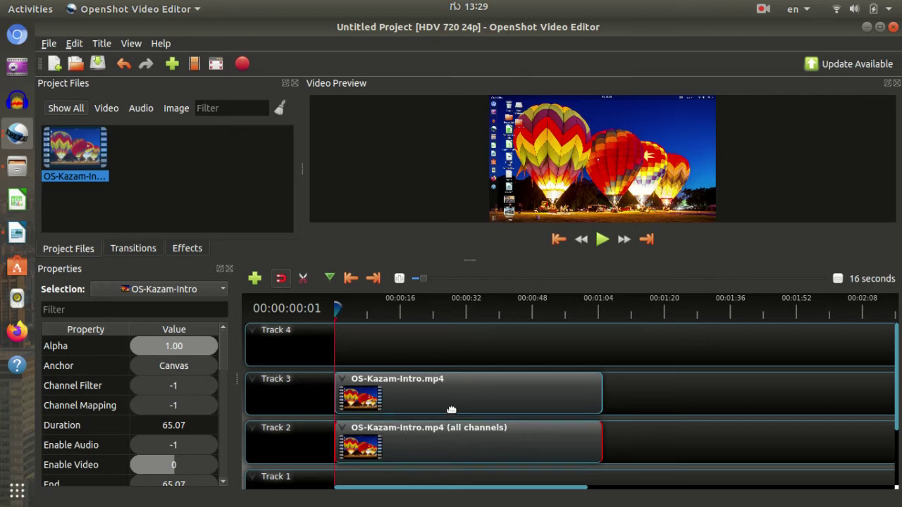
Step: Play the timeline and preview the video at several points up to about 42 seconds
{"action": "key", "text": "space"}
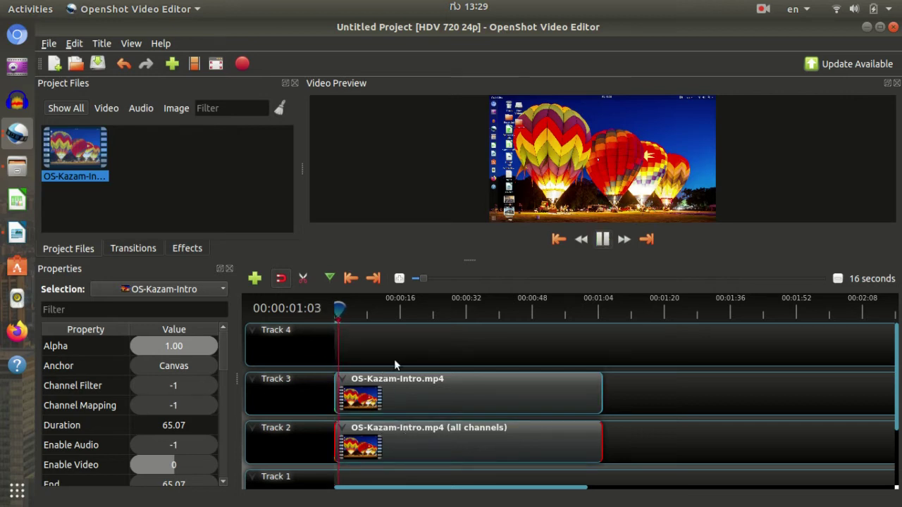
{"action": "left_click", "coordinate": [379, 310]}
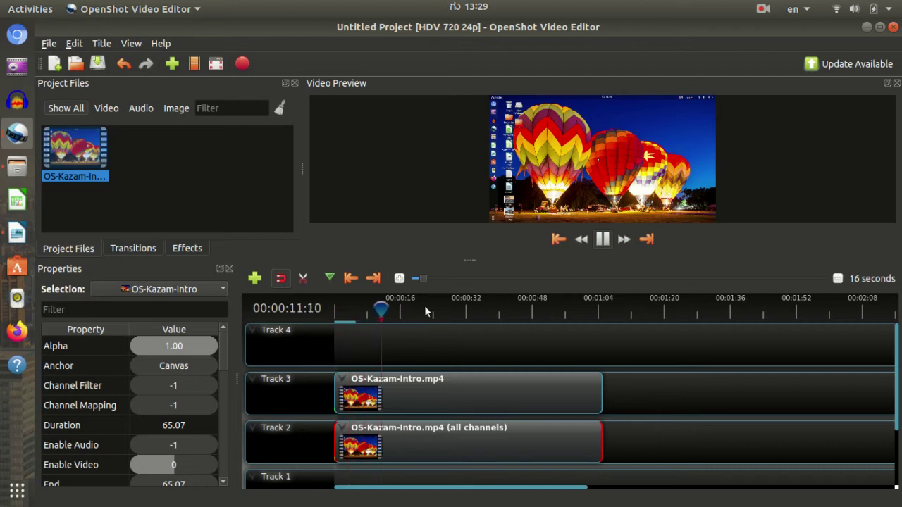
{"action": "left_click", "coordinate": [413, 310]}
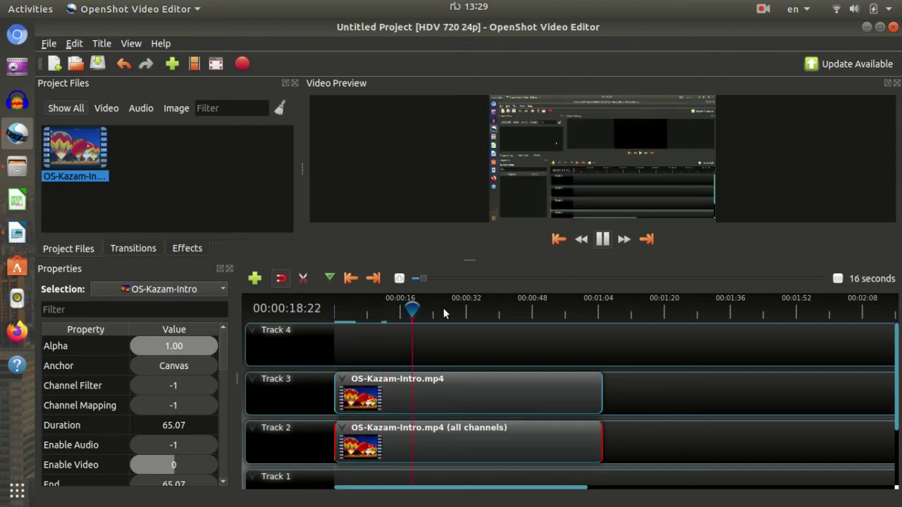
{"action": "left_click", "coordinate": [443, 308]}
{"action": "left_click", "coordinate": [476, 311]}
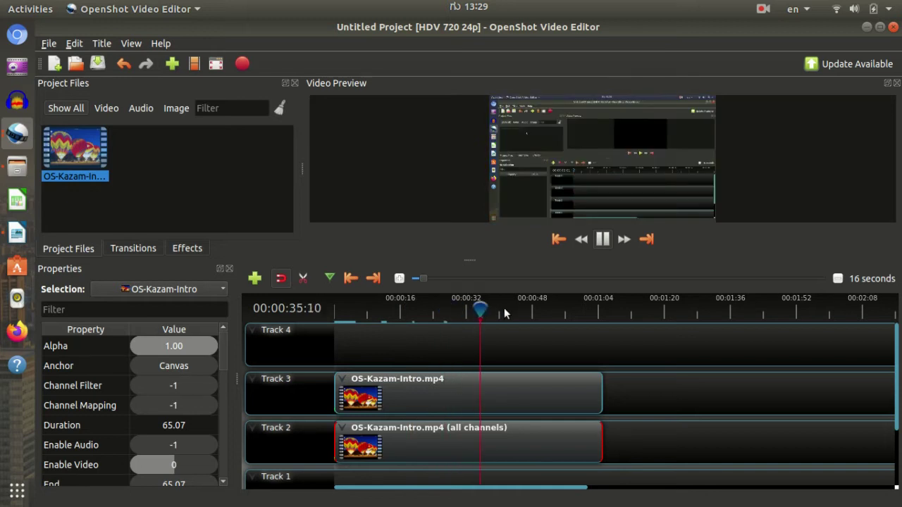
{"action": "left_click", "coordinate": [505, 309]}
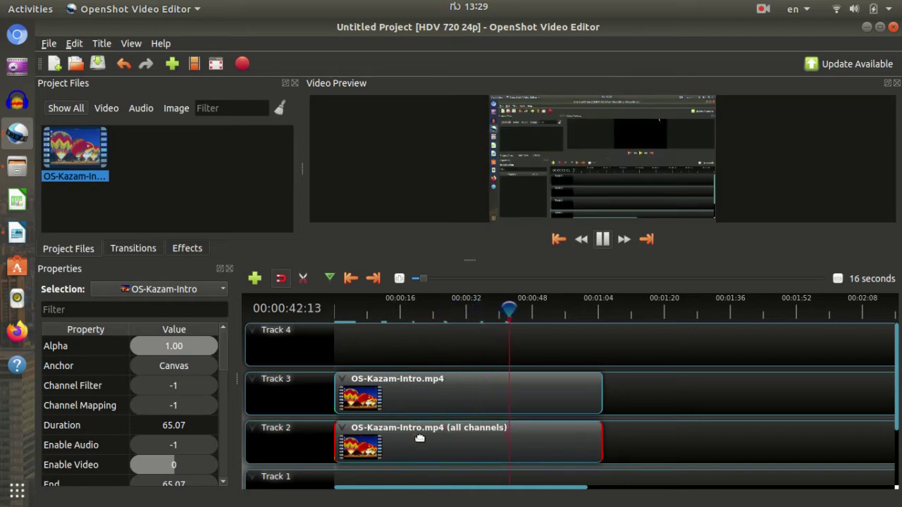
Step: Stop playback and delete the separated all-channels audio clip from Track 2
{"action": "left_click", "coordinate": [412, 396]}
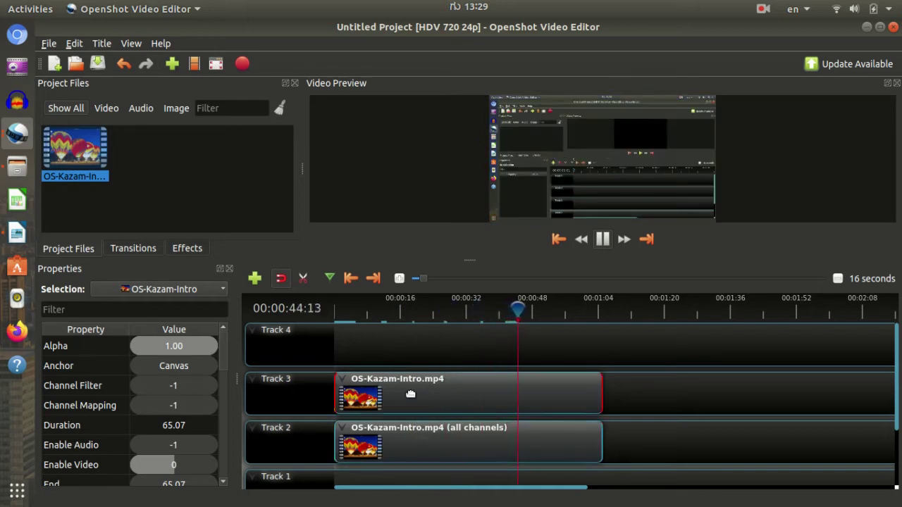
{"action": "key", "text": "space"}
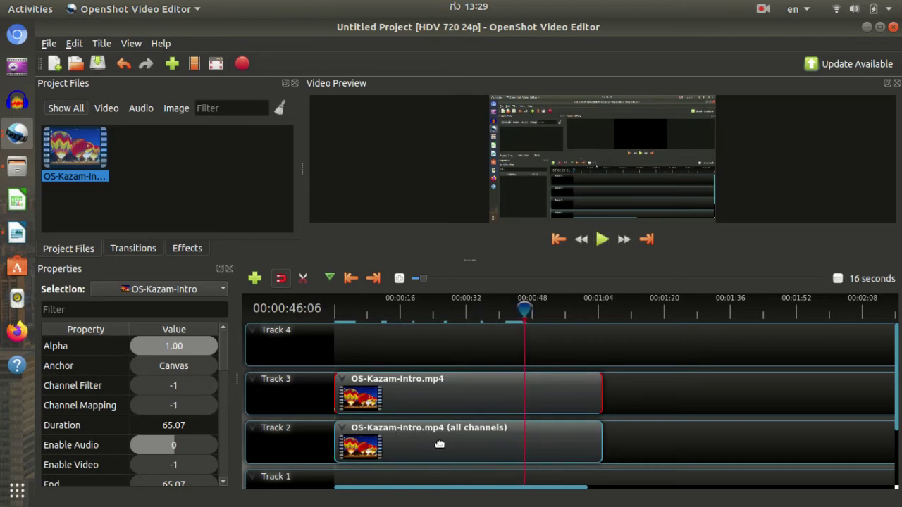
{"action": "left_click", "coordinate": [420, 444]}
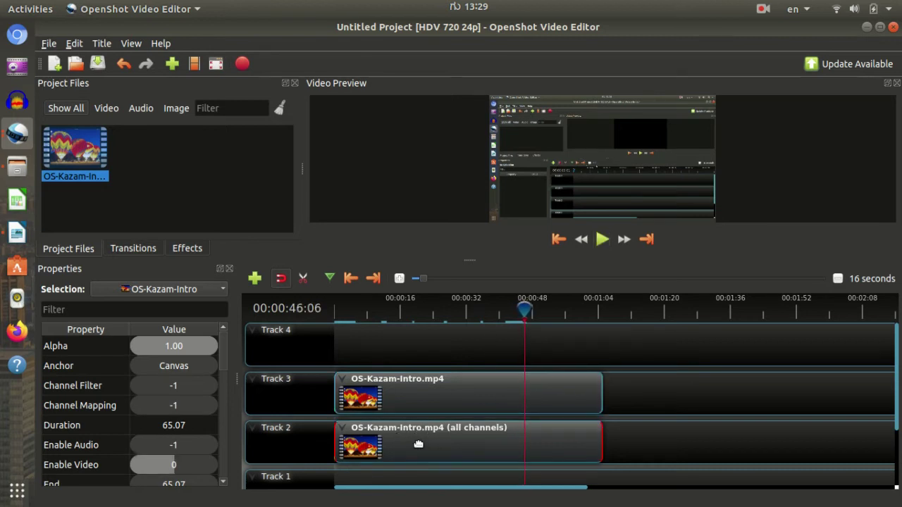
{"action": "key", "text": "Delete"}
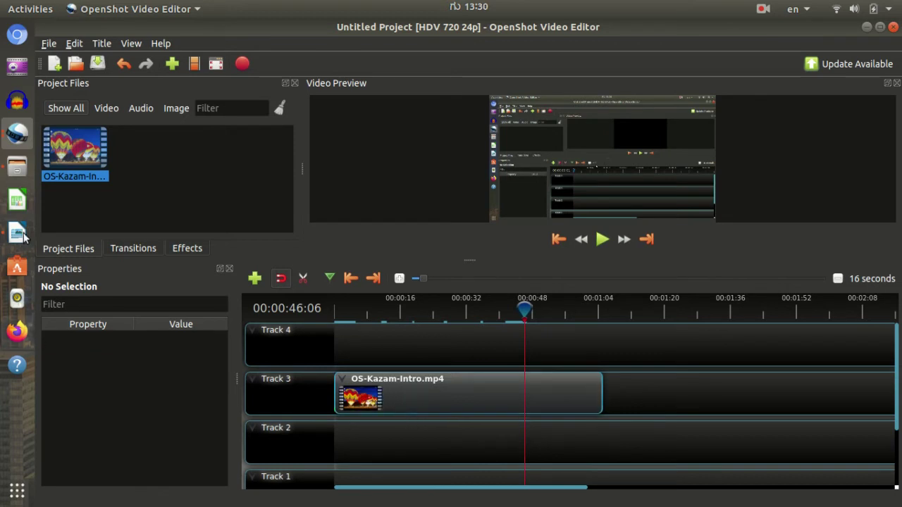
Step: Switch to Audacity, import OS-Kazam-Intro.mp4 from the Tutorial folder and increase the height of its audio track
{"action": "left_click", "coordinate": [16, 174]}
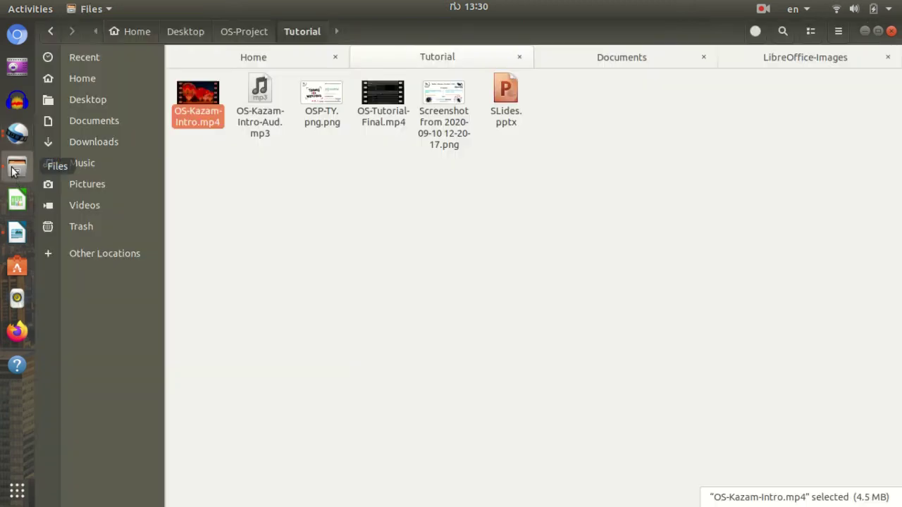
{"action": "left_click", "coordinate": [16, 234]}
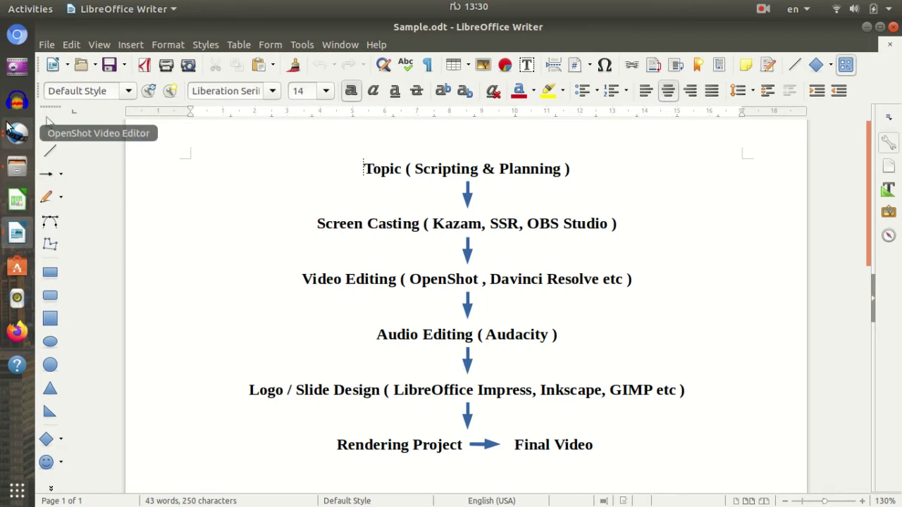
{"action": "left_click", "coordinate": [16, 100]}
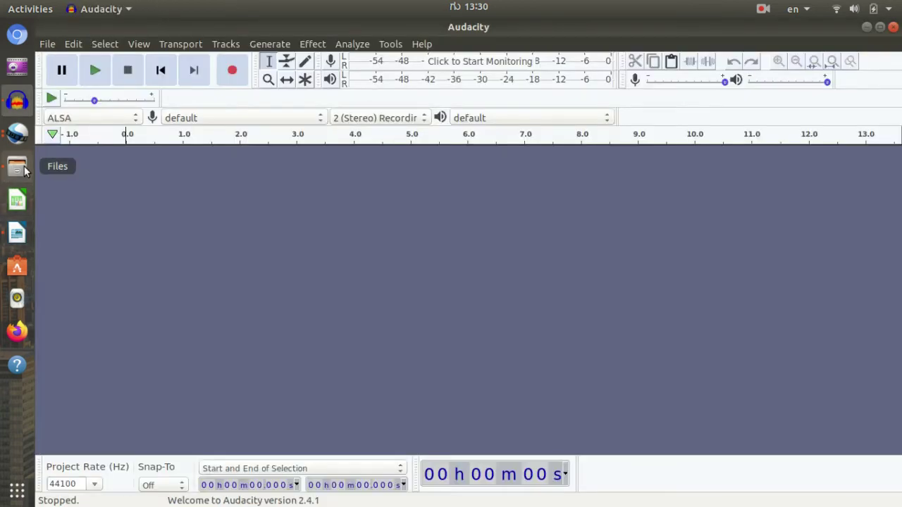
{"action": "left_click", "coordinate": [17, 167]}
{"action": "left_click_drag", "start_coordinate": [214, 115], "coordinate": [229, 224]}
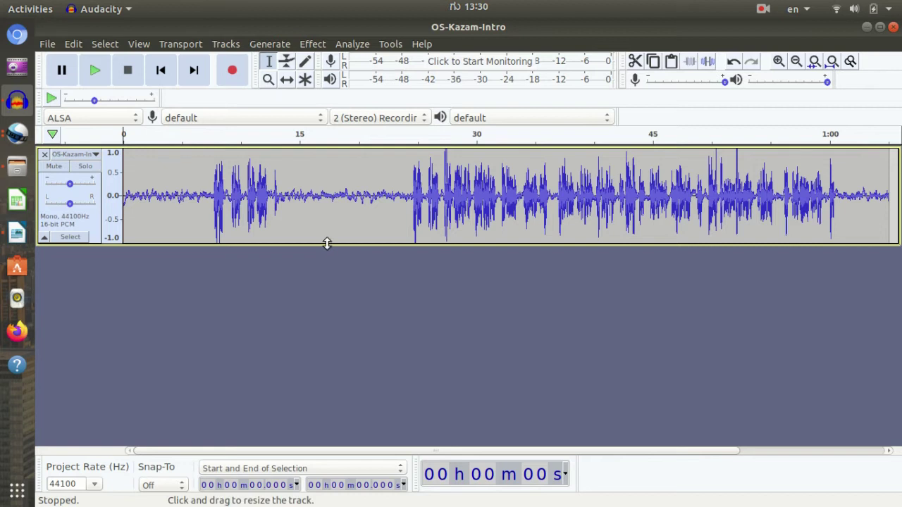
{"action": "left_click_drag", "start_coordinate": [328, 245], "coordinate": [329, 311]}
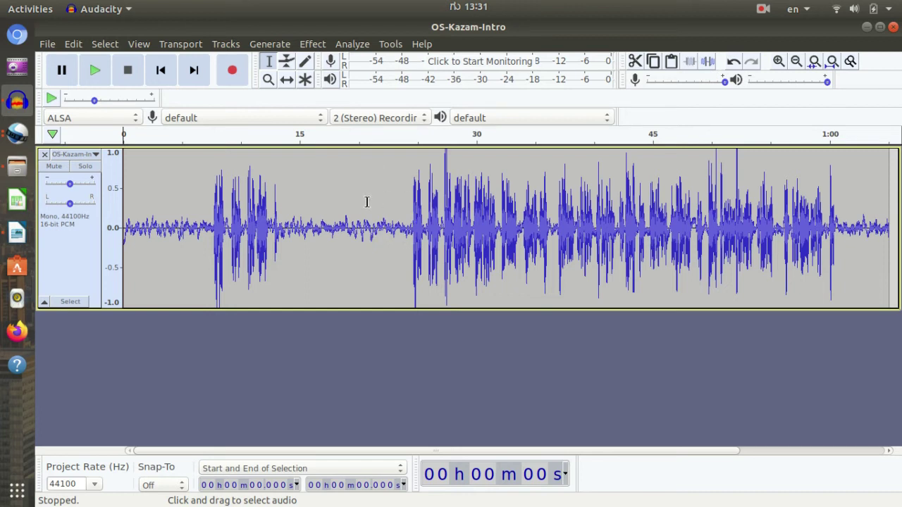
Step: Close the OS-Kazam-Intro project in Audacity without saving it and return to the Tutorial folder
{"action": "left_click", "coordinate": [894, 27]}
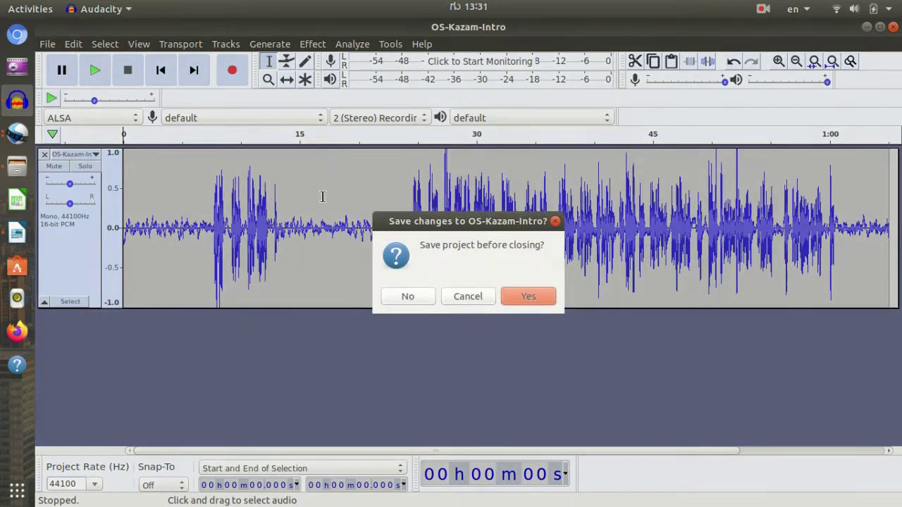
{"action": "left_click", "coordinate": [409, 298]}
{"action": "left_click", "coordinate": [278, 227]}
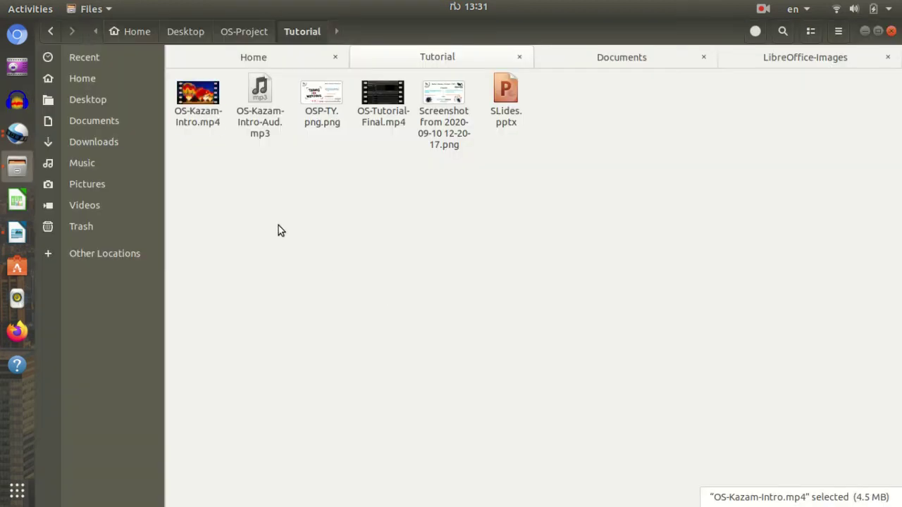
Step: Import OS-Kazam-Intro-Aud.mp3 from the Tutorial folder into the OpenShot project and place it at the start of Track 2
{"action": "left_click", "coordinate": [260, 101]}
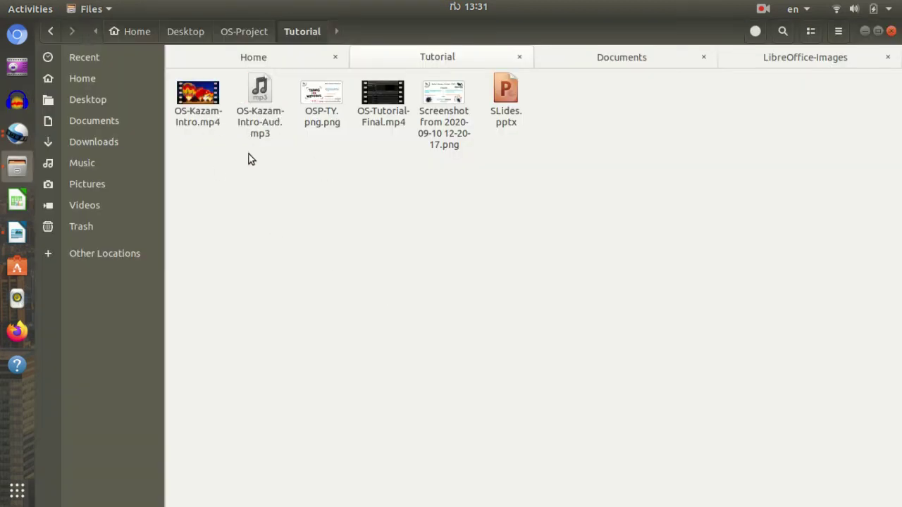
{"action": "left_click", "coordinate": [282, 177]}
{"action": "left_click_drag", "start_coordinate": [266, 120], "coordinate": [195, 184]}
{"action": "key", "text": "alt+Tab"}
{"action": "key", "text": "alt+Tab"}
{"action": "key", "text": "alt+Tab"}
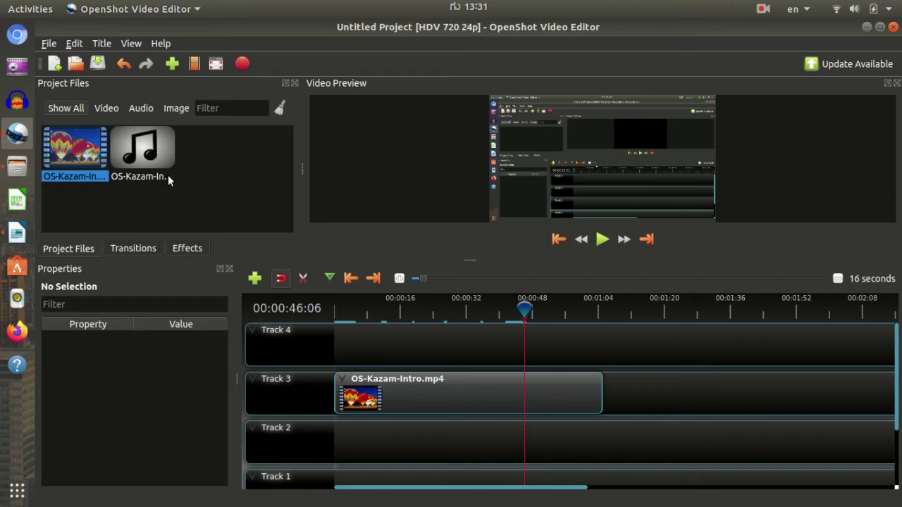
{"action": "left_click_drag", "start_coordinate": [144, 151], "coordinate": [275, 426]}
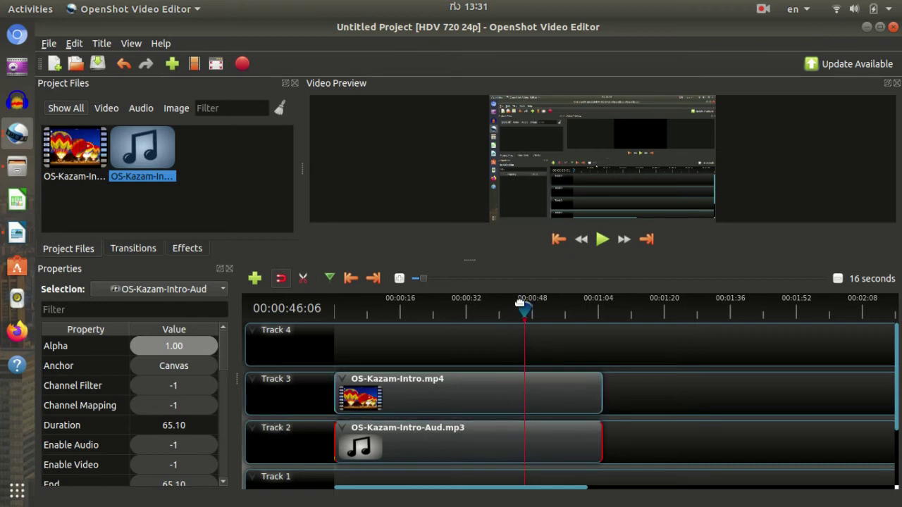
Step: Play the timeline from the beginning and replay the section around 25 seconds to check the video against the new audio
{"action": "left_click_drag", "start_coordinate": [518, 293], "coordinate": [257, 303]}
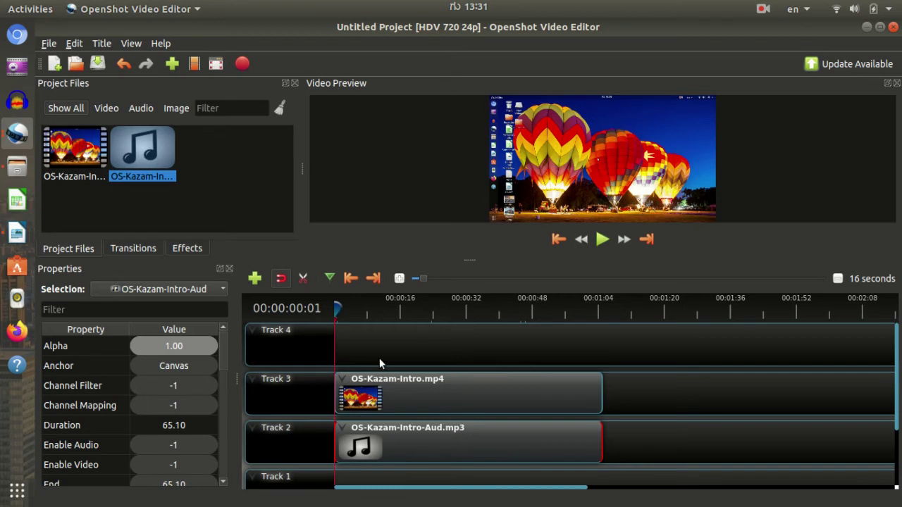
{"action": "key", "text": "space"}
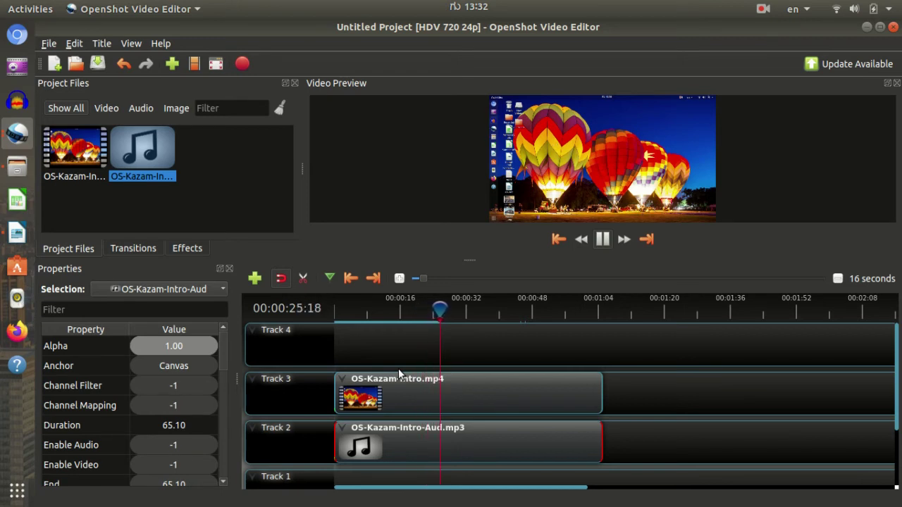
{"action": "key", "text": "space"}
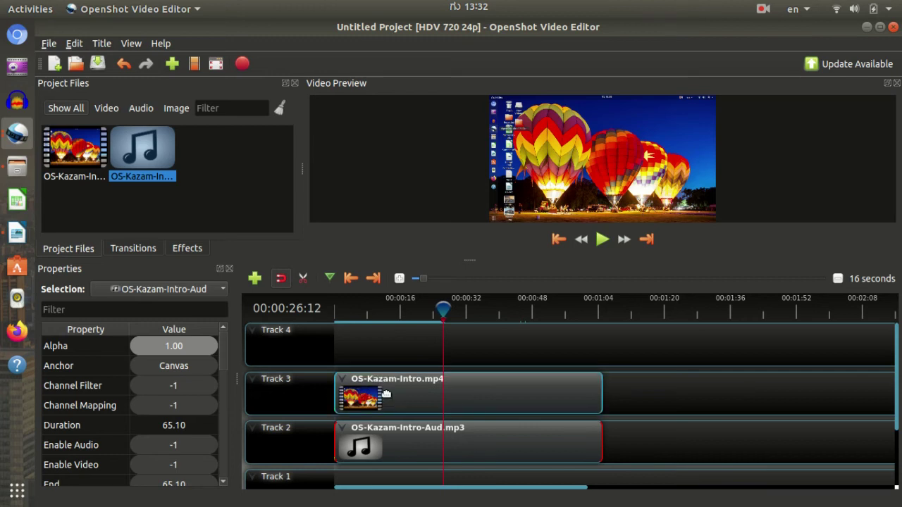
{"action": "key", "text": "space"}
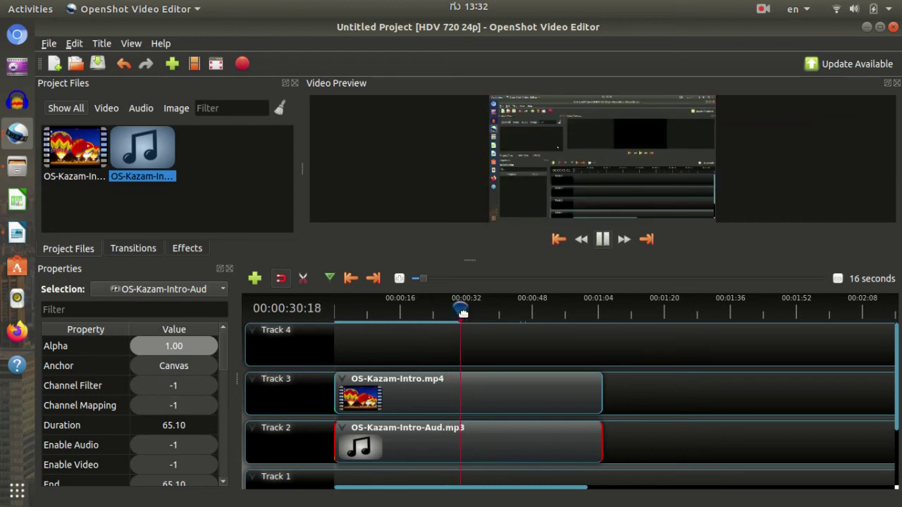
{"action": "key", "text": "space"}
{"action": "left_click_drag", "start_coordinate": [460, 309], "coordinate": [438, 308]}
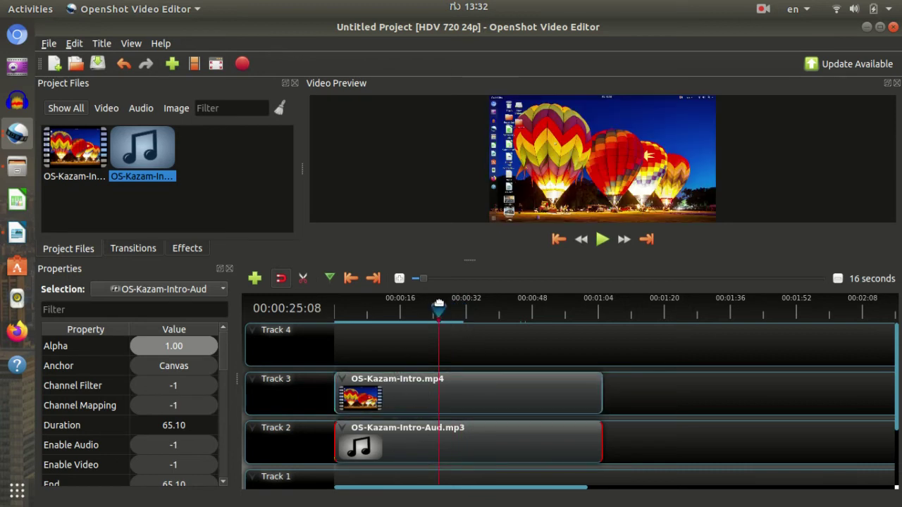
{"action": "left_click_drag", "start_coordinate": [439, 305], "coordinate": [433, 308]}
{"action": "key", "text": "space"}
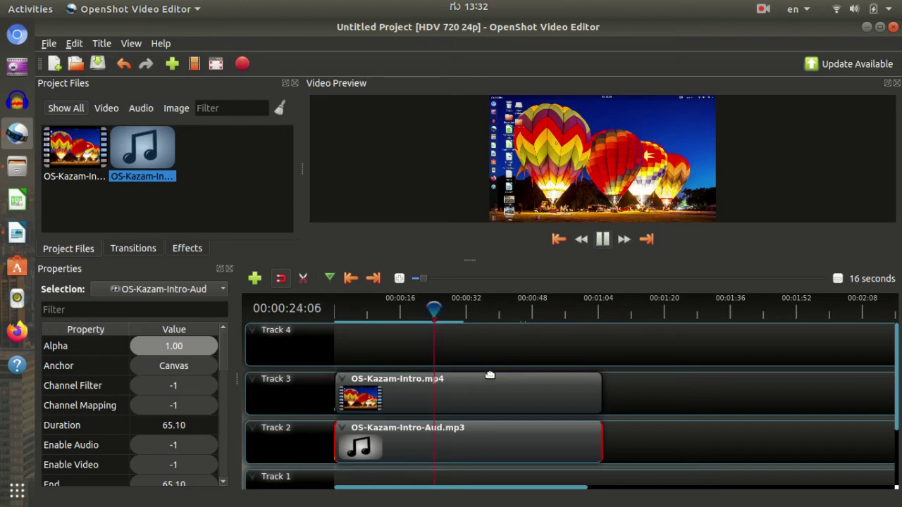
{"action": "key", "text": "space"}
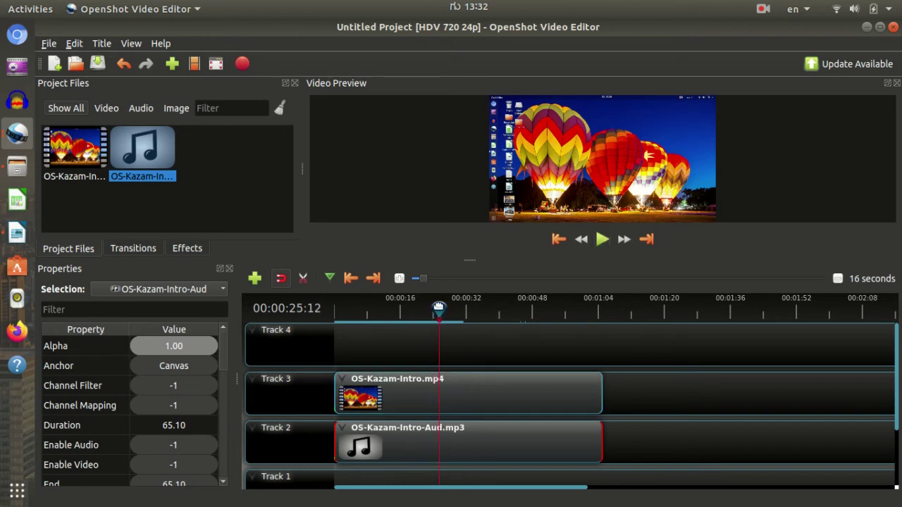
Step: Slice the selected clips on Tracks 3 and 2 at 00:00:21:19, keeping both sides
{"action": "left_click_drag", "start_coordinate": [438, 307], "coordinate": [423, 310]}
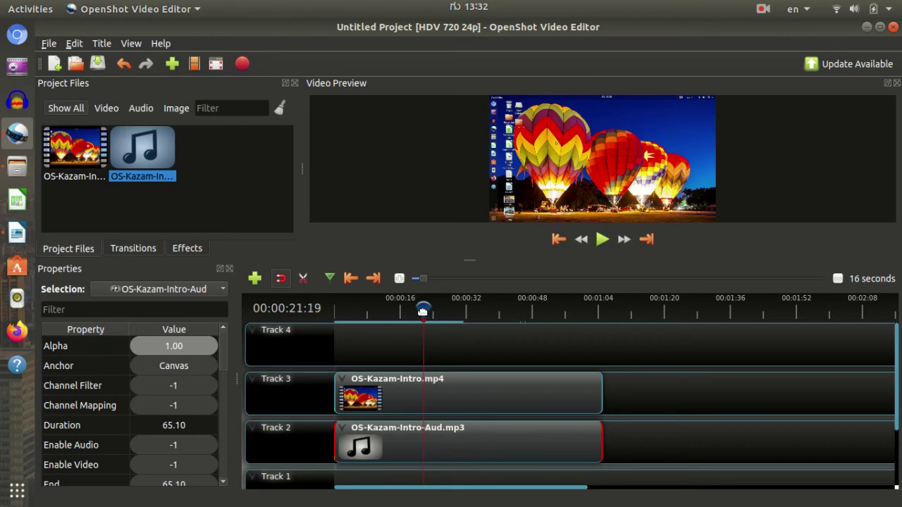
{"action": "right_click", "coordinate": [394, 400]}
{"action": "mouse_move", "coordinate": [503, 325]}
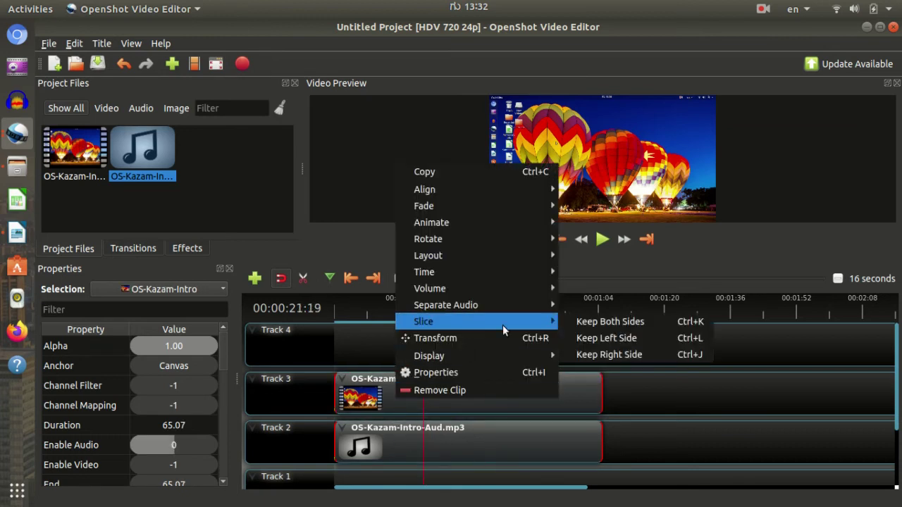
{"action": "left_click", "coordinate": [591, 320]}
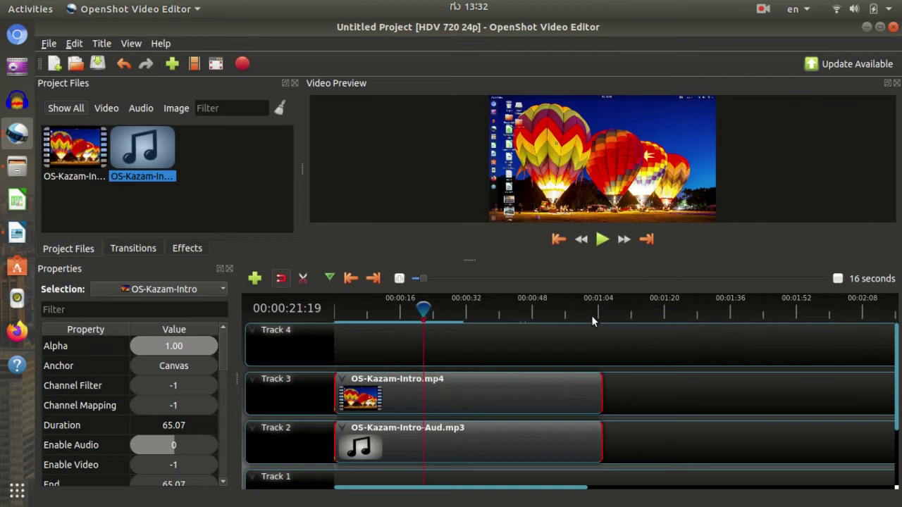
Step: Slice the OS-Kazam-Intro-Aud.mp3 clip on Track 2 and the OS-Kazam-Intro.mp4 clip on Track 3 at the playhead, keeping both sides
{"action": "right_click", "coordinate": [394, 448]}
{"action": "mouse_move", "coordinate": [495, 360]}
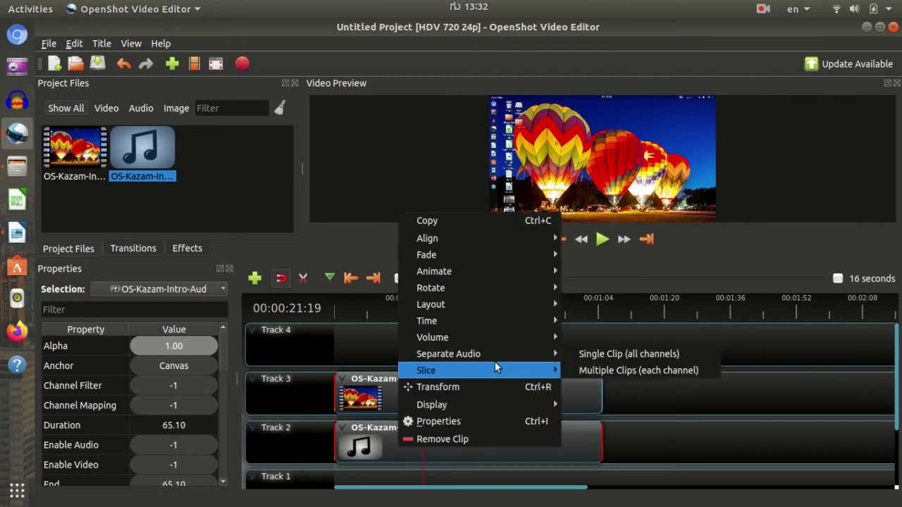
{"action": "mouse_move", "coordinate": [534, 369]}
{"action": "left_click", "coordinate": [571, 370]}
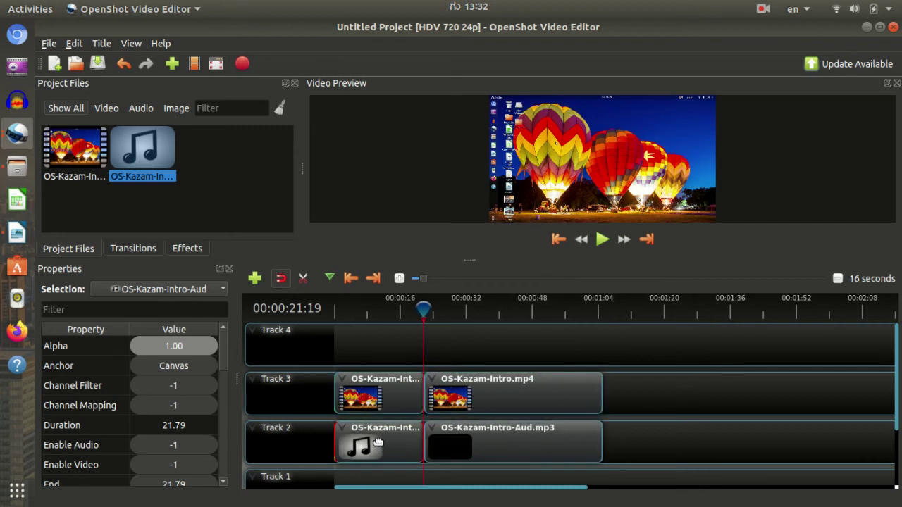
Step: Delete the parts of the audio clip on Track 2 and the video clip on Track 3 that lie before the cut
{"action": "key", "text": "Delete"}
{"action": "left_click", "coordinate": [374, 382]}
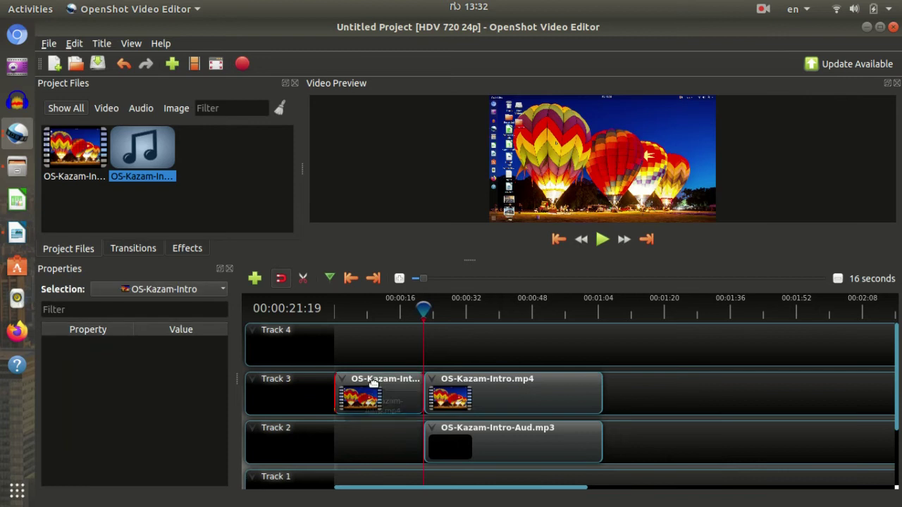
{"action": "key", "text": "Delete"}
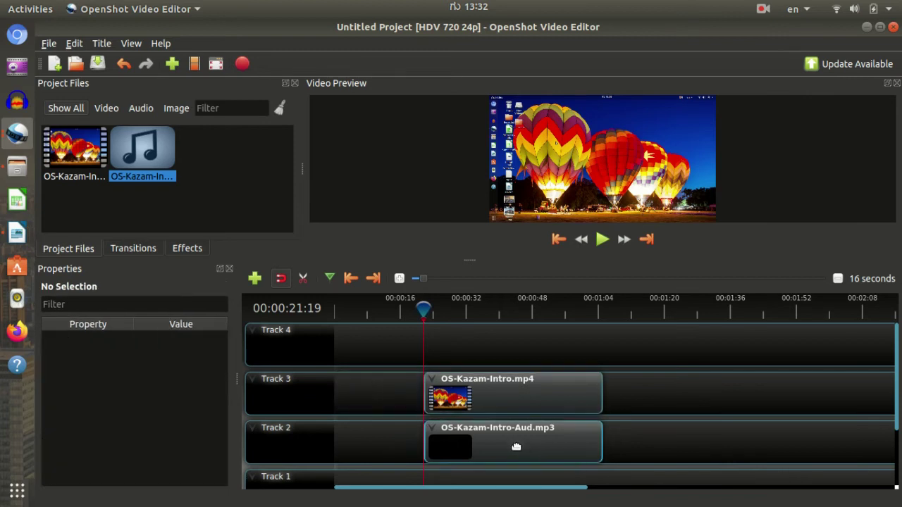
Step: Move the remaining audio clip on Track 2 and video clip on Track 3 to the start of the timeline
{"action": "left_click_drag", "start_coordinate": [516, 447], "coordinate": [468, 397]}
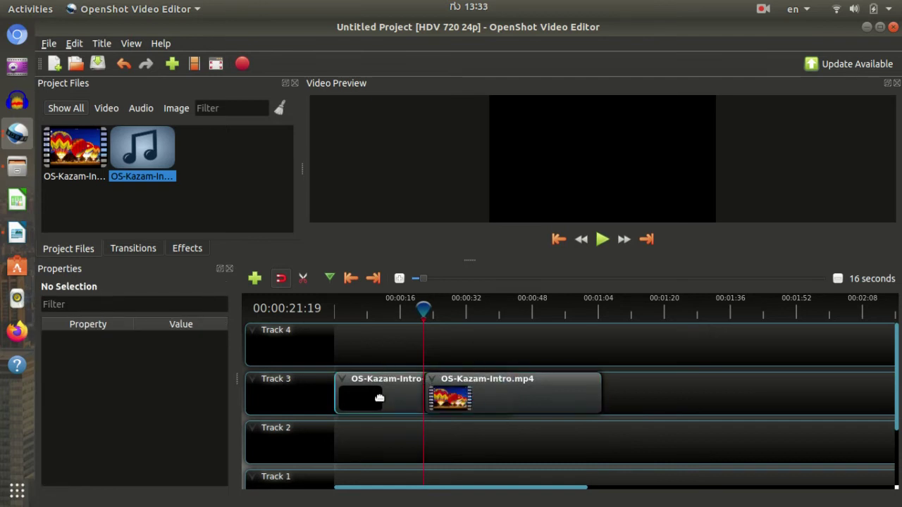
{"action": "left_click_drag", "start_coordinate": [379, 398], "coordinate": [373, 451]}
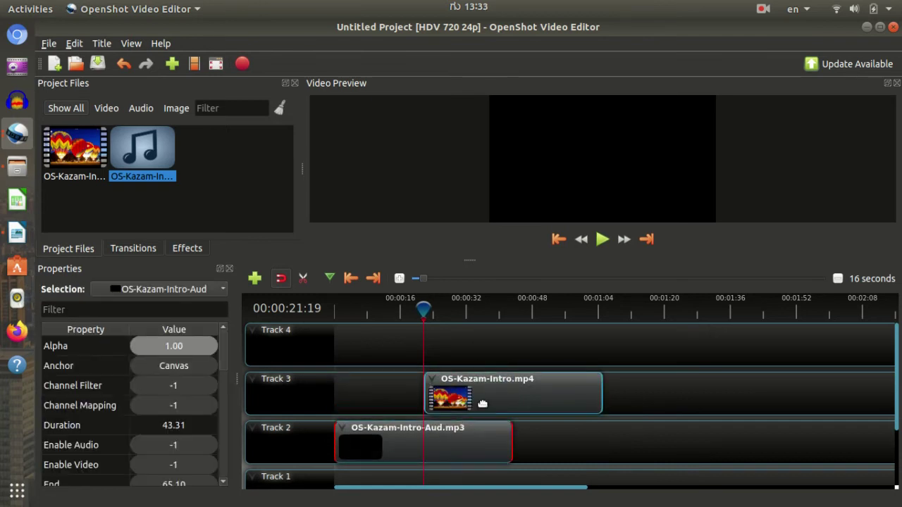
{"action": "left_click_drag", "start_coordinate": [482, 404], "coordinate": [392, 404]}
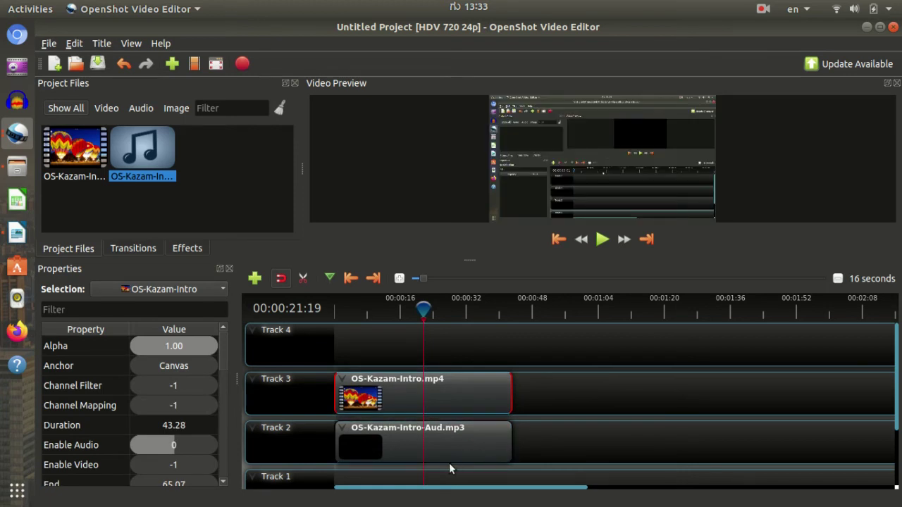
Step: Move the OS-Kazam-Intro-Aud.mp3 clip to the start of Track 4 and add a new track above it
{"action": "left_click_drag", "start_coordinate": [438, 452], "coordinate": [416, 354]}
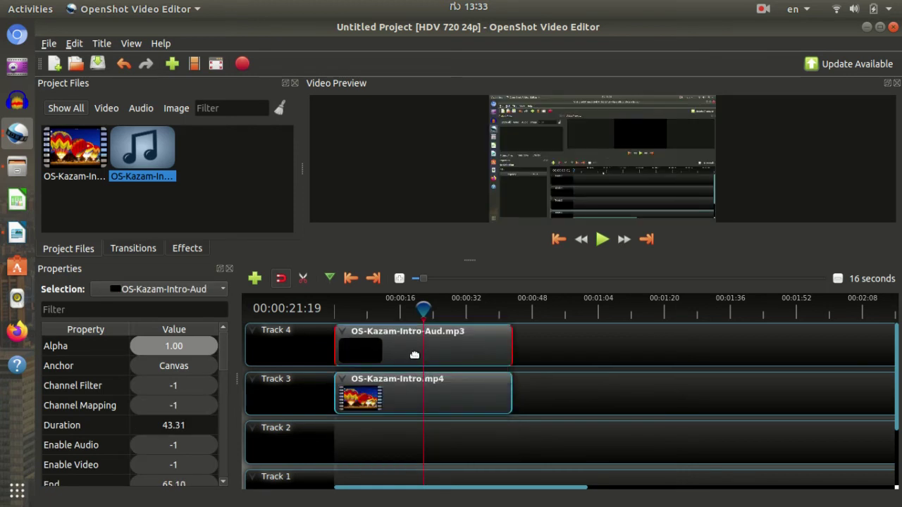
{"action": "right_click", "coordinate": [273, 346]}
{"action": "left_click", "coordinate": [316, 356]}
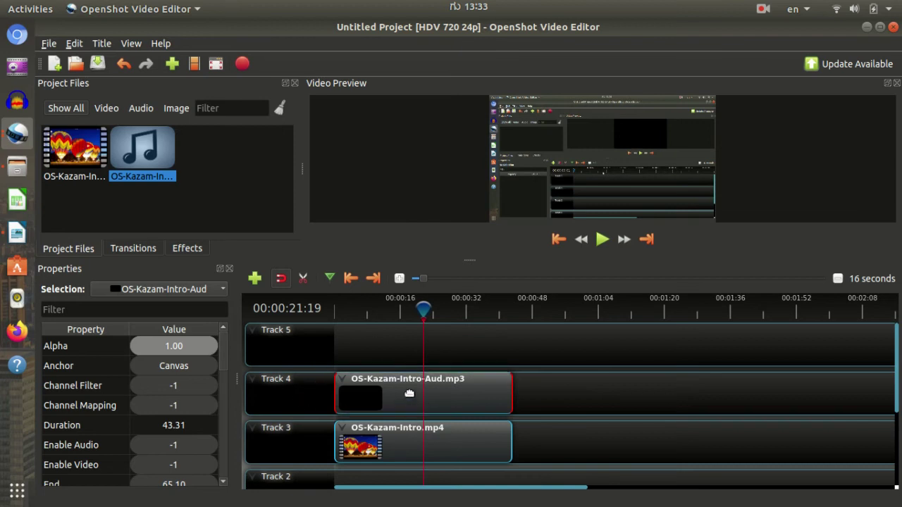
Step: Play the trimmed timeline from the beginning, and review the workflow outline in Sample.odt in LibreOffice Writer
{"action": "scroll", "coordinate": [408, 407], "scroll_direction": "down", "scroll_amount": 1}
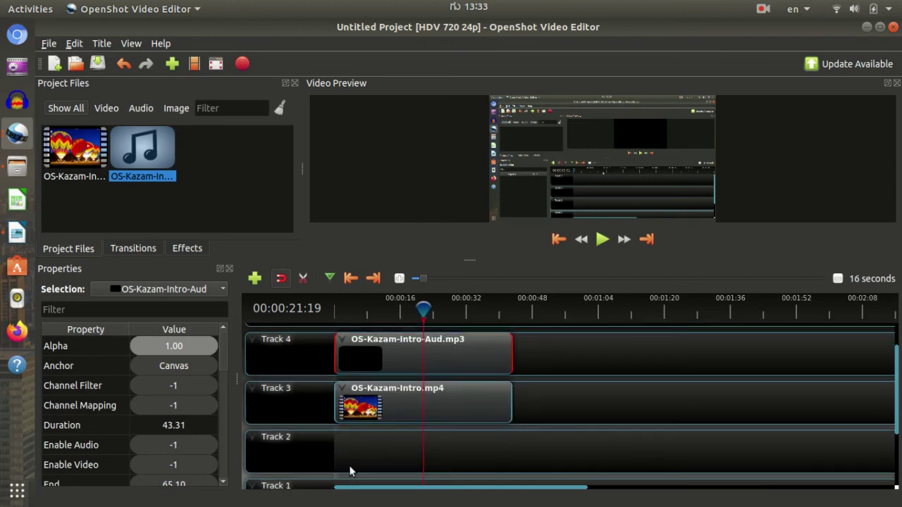
{"action": "scroll", "coordinate": [423, 404], "scroll_direction": "up", "scroll_amount": 1}
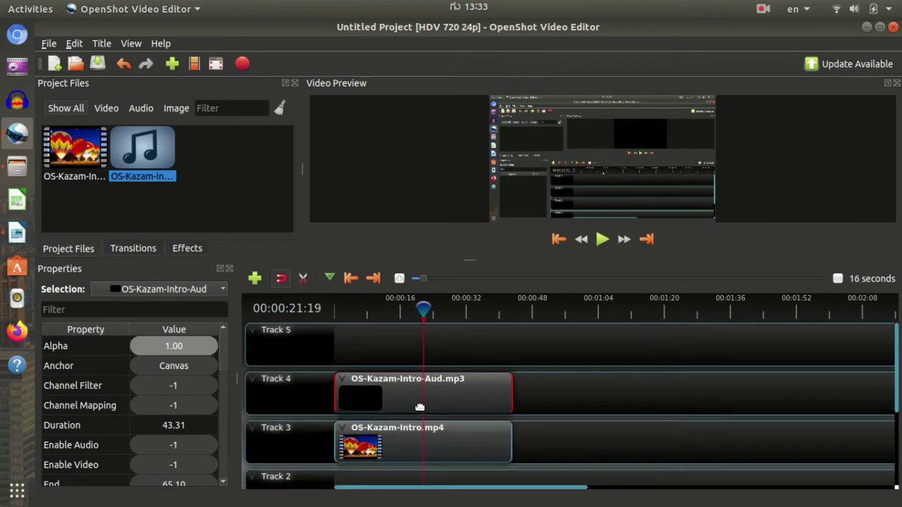
{"action": "scroll", "coordinate": [420, 404], "scroll_direction": "down", "scroll_amount": 1}
{"action": "scroll", "coordinate": [417, 403], "scroll_direction": "up", "scroll_amount": 1}
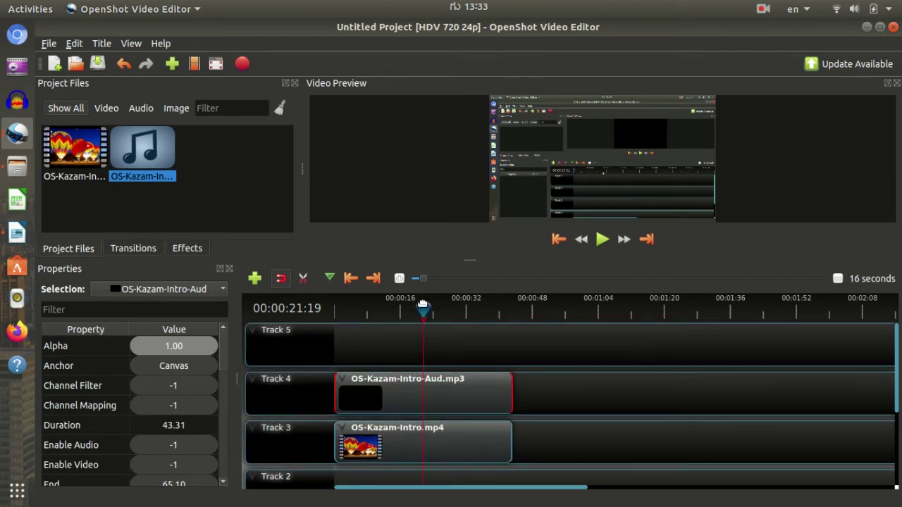
{"action": "left_click_drag", "start_coordinate": [423, 313], "coordinate": [332, 311]}
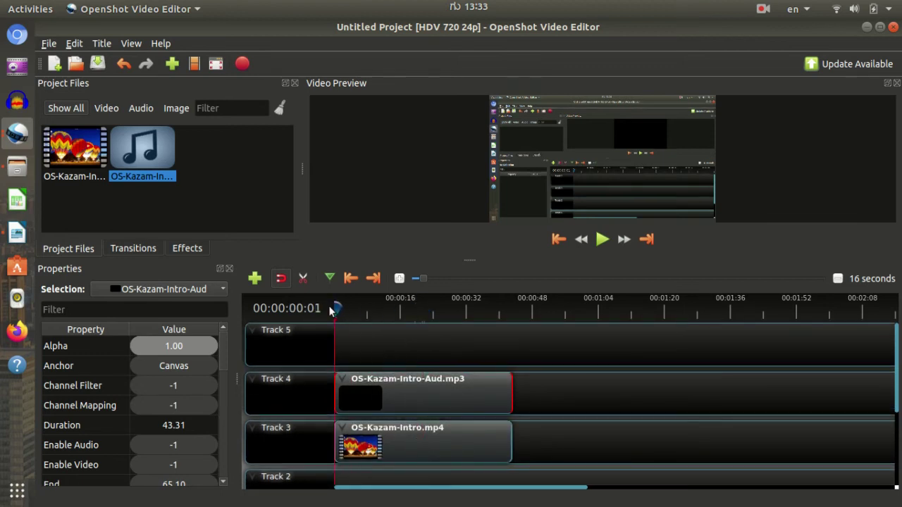
{"action": "key", "text": "space"}
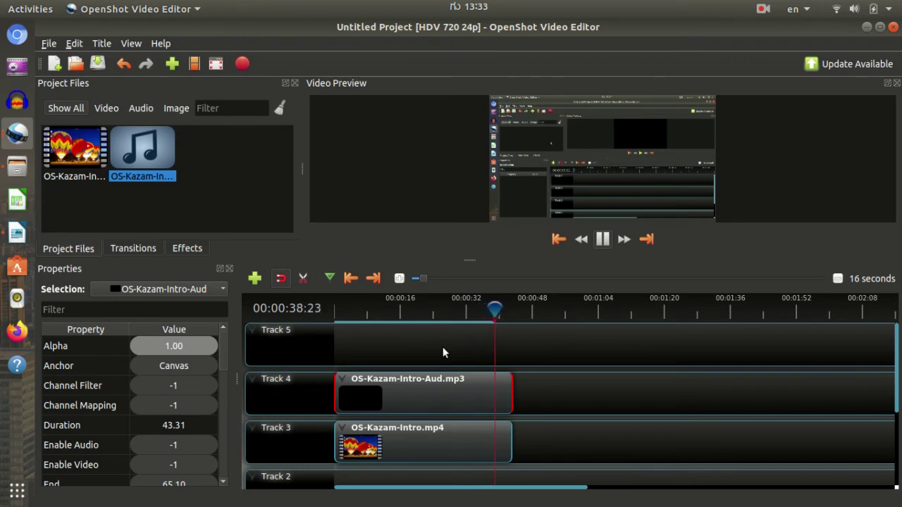
{"action": "key", "text": "space"}
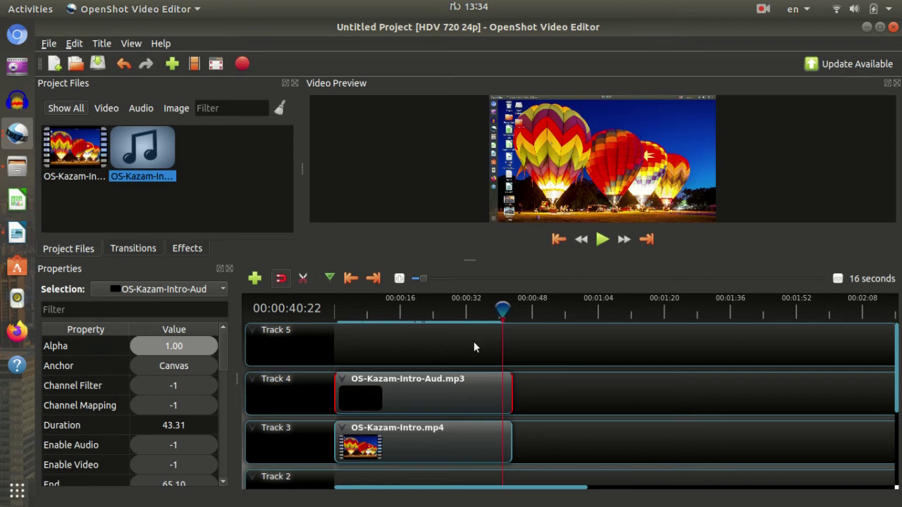
{"action": "left_click", "coordinate": [15, 236]}
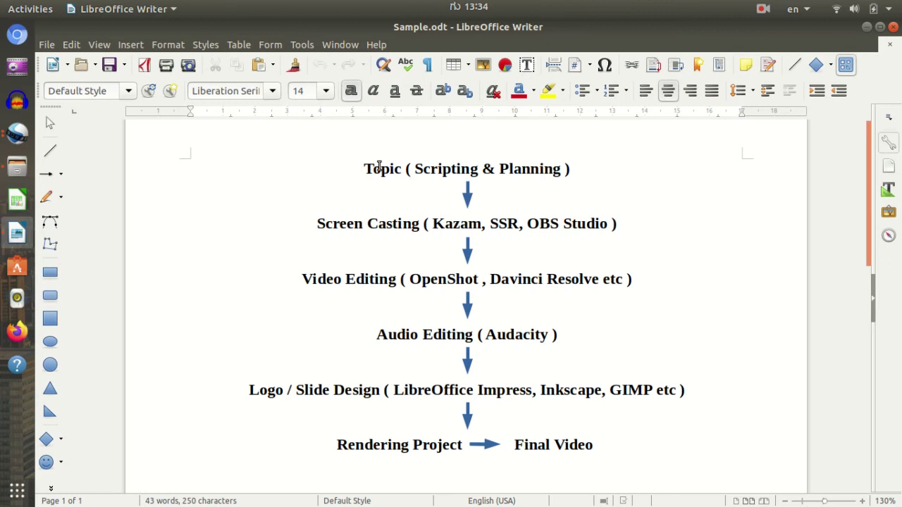
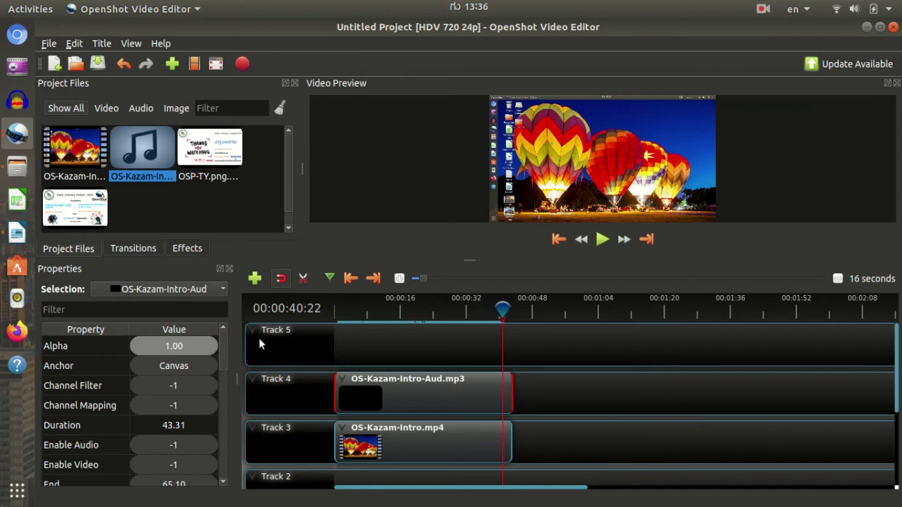
Step: Place the Openshot title slide image at the start of Track 5 and shorten it to about 4.88 seconds
{"action": "left_click_drag", "start_coordinate": [69, 213], "coordinate": [328, 319]}
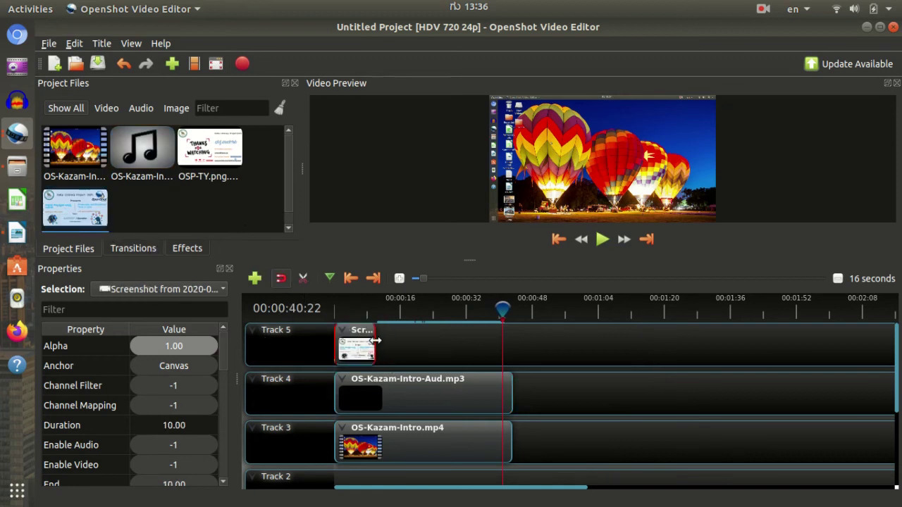
{"action": "left_click_drag", "start_coordinate": [376, 340], "coordinate": [354, 341]}
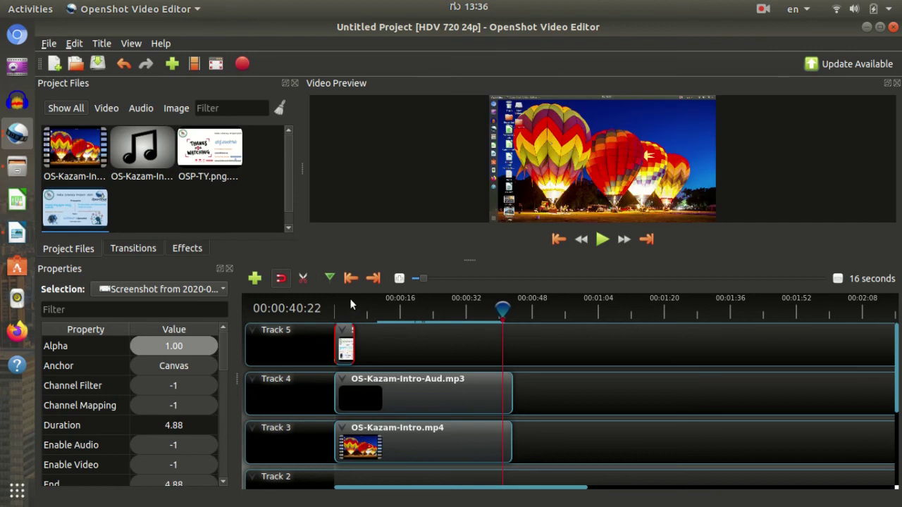
{"action": "left_click", "coordinate": [350, 301]}
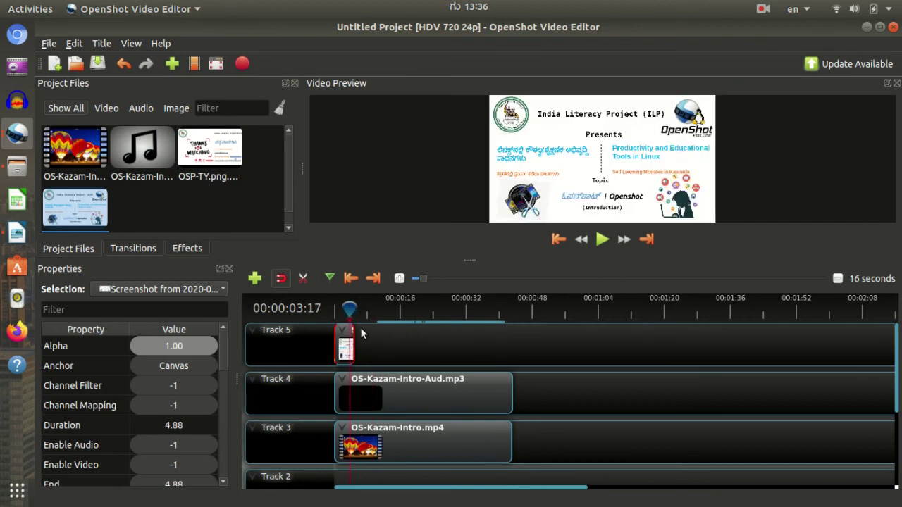
{"action": "left_click", "coordinate": [341, 306]}
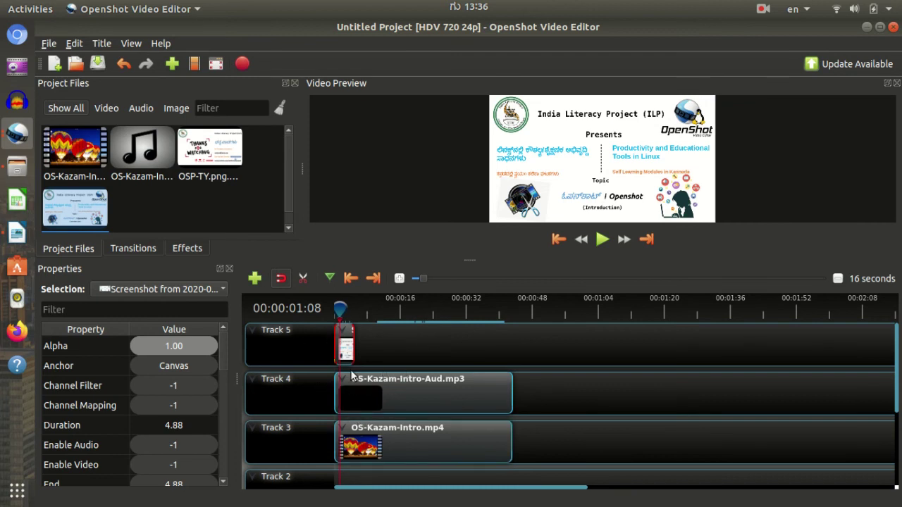
Step: Play past the end of the title slide on Track 5 and shorten the slide further to about 4 seconds
{"action": "left_click", "coordinate": [348, 308]}
{"action": "key", "text": "space"}
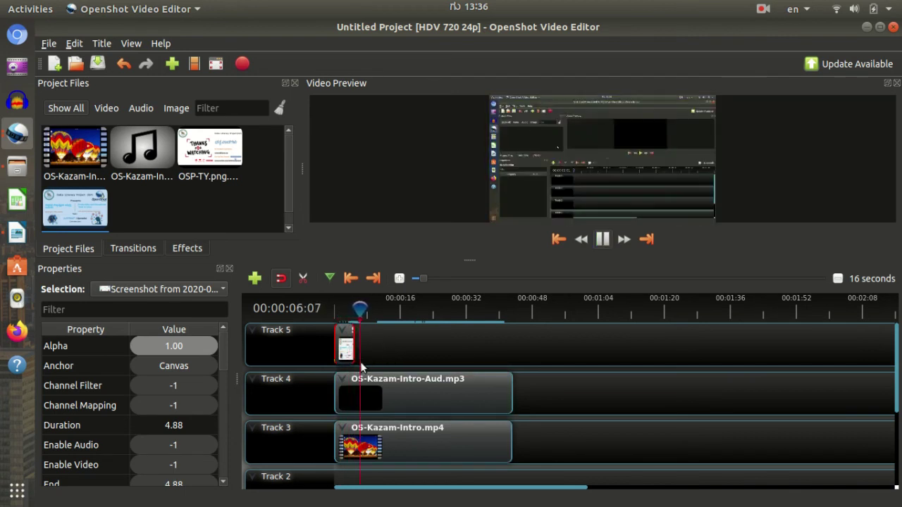
{"action": "key", "text": "space"}
{"action": "left_click_drag", "start_coordinate": [357, 347], "coordinate": [350, 347]}
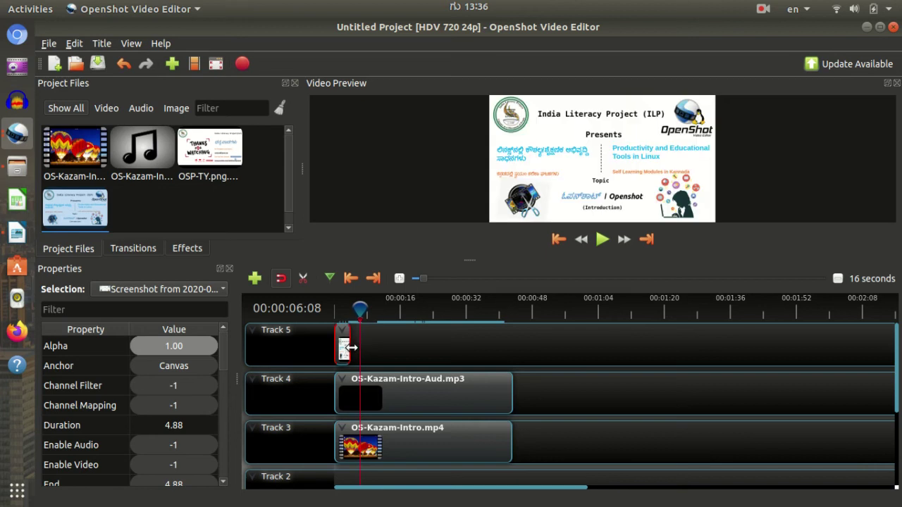
Step: Place OSP-TY.png on Track 5 for 4.72 seconds, ending with the clips below, and preview the timeline from the start to the end
{"action": "left_click_drag", "start_coordinate": [218, 152], "coordinate": [512, 345]}
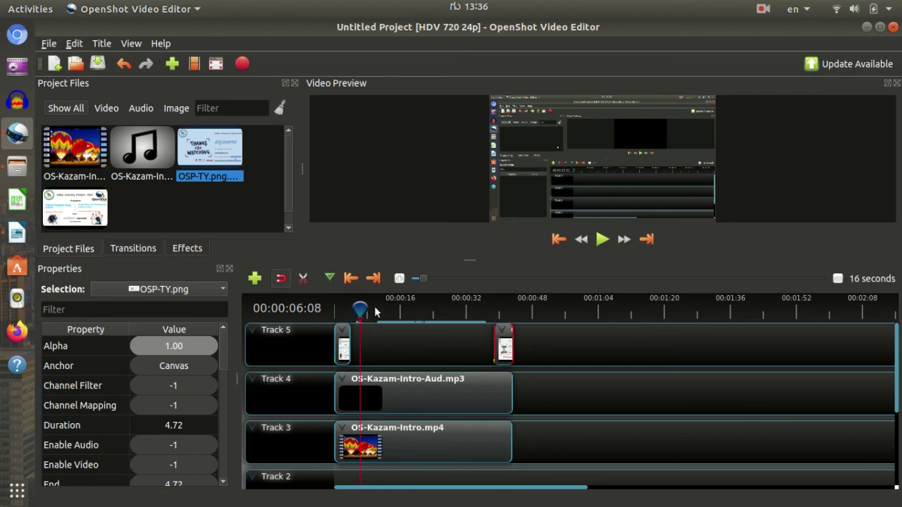
{"action": "left_click_drag", "start_coordinate": [356, 309], "coordinate": [319, 312]}
{"action": "key", "text": "space"}
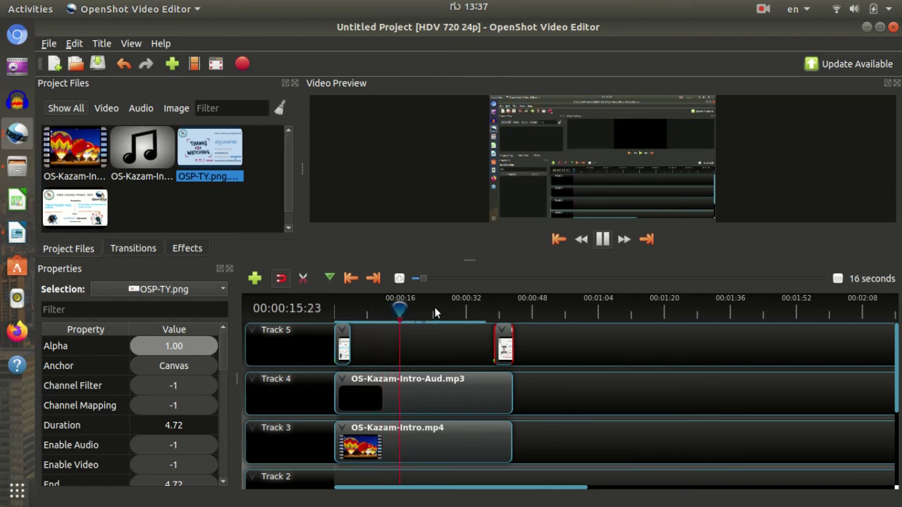
{"action": "left_click_drag", "start_coordinate": [434, 307], "coordinate": [470, 309]}
{"action": "left_click", "coordinate": [490, 308]}
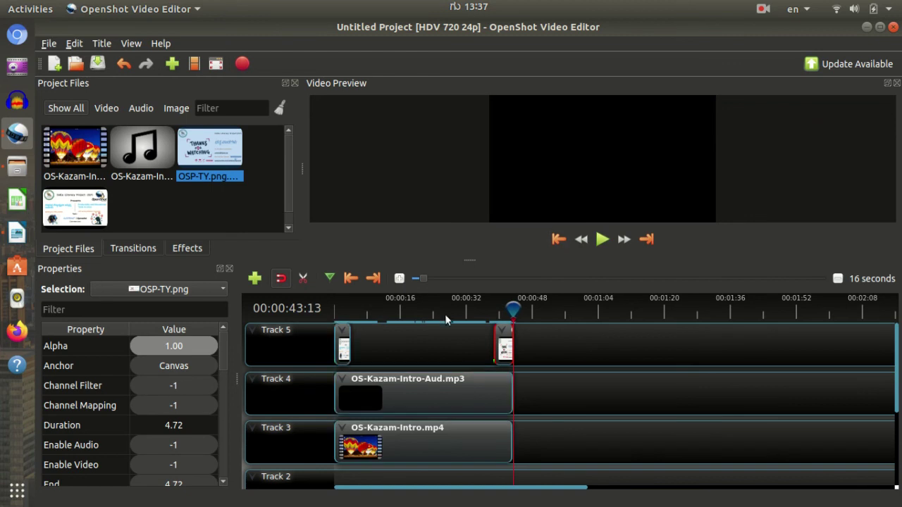
Step: Export the project as an MP4 (h.264) video named Sample-Test
{"action": "left_click", "coordinate": [243, 64]}
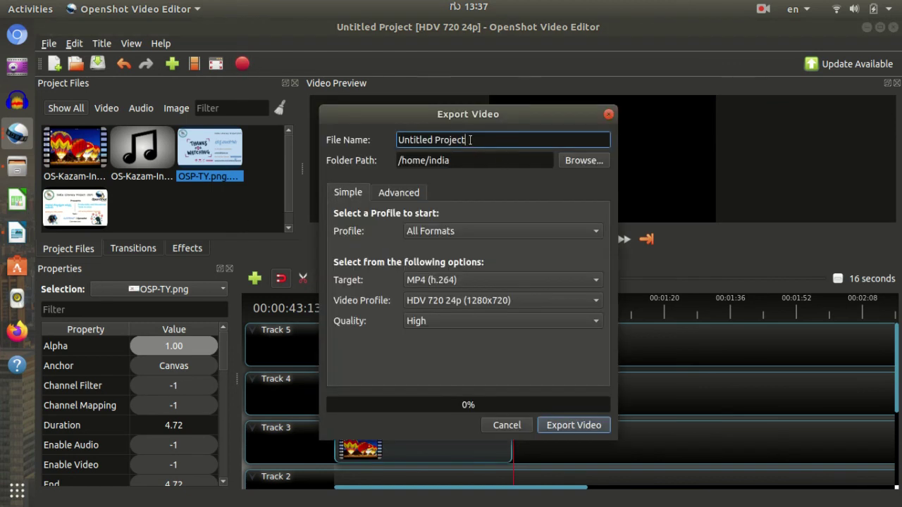
{"action": "type", "text": "Samp"}
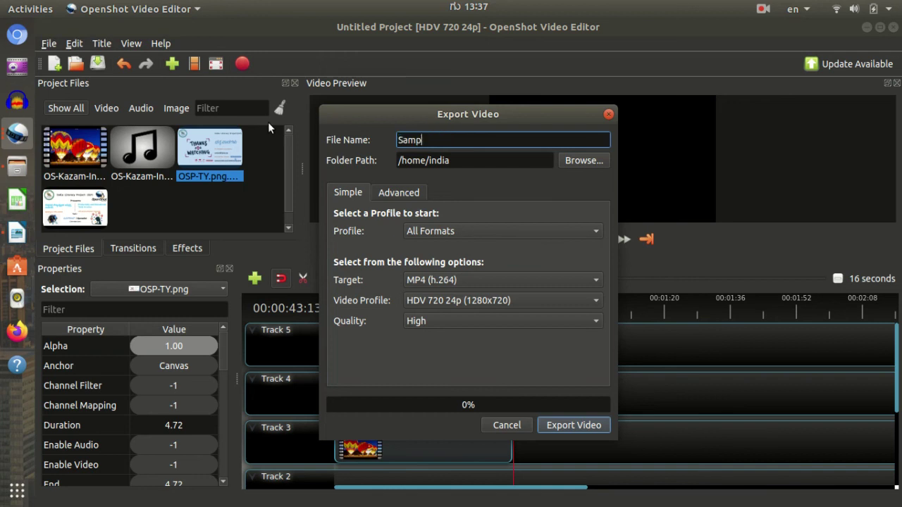
{"action": "type", "text": "le-Test"}
{"action": "left_click", "coordinate": [562, 430]}
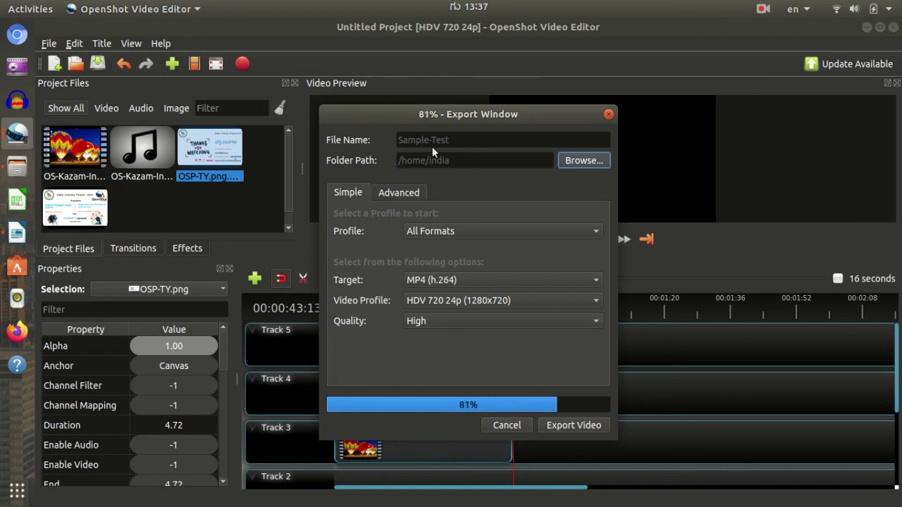
Step: Switch to the file manager and open the exported Sample-Test.mp4 from the Home folder in VLC media player
{"action": "left_click", "coordinate": [17, 170]}
{"action": "left_click", "coordinate": [250, 57]}
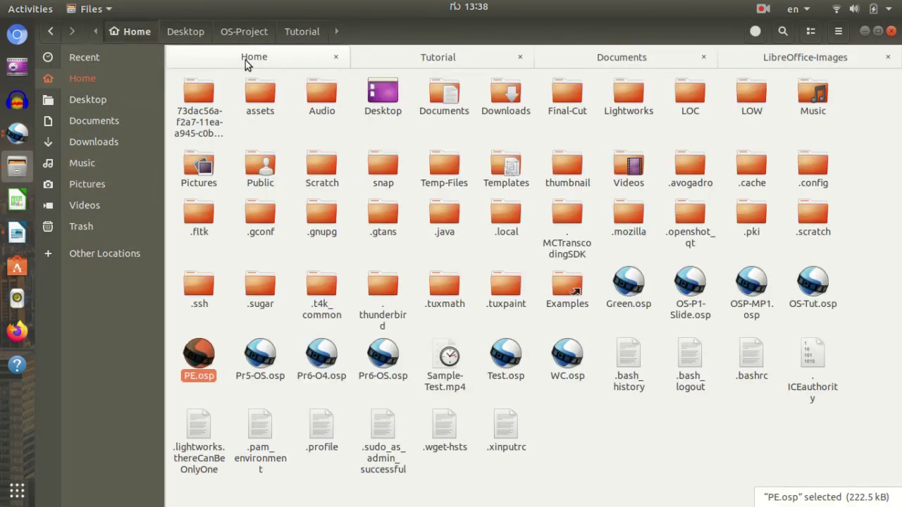
{"action": "left_click", "coordinate": [456, 387]}
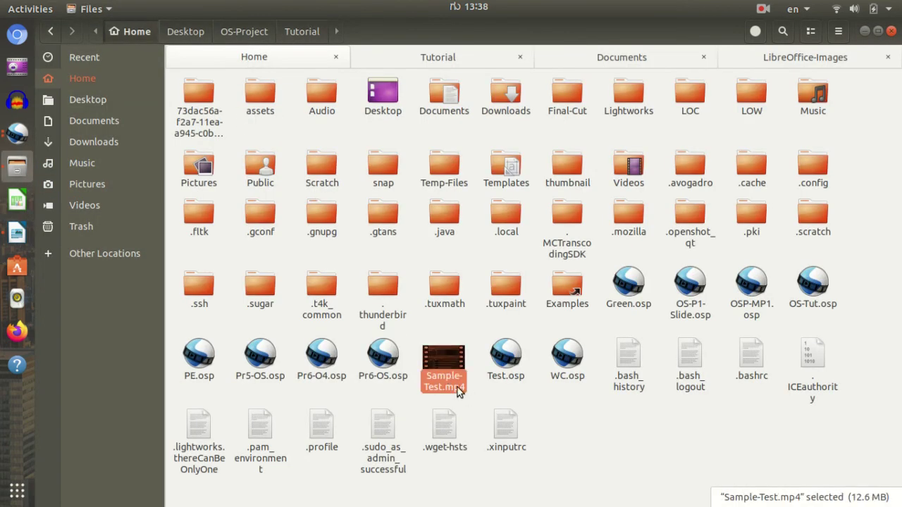
{"action": "double_click", "coordinate": [437, 365]}
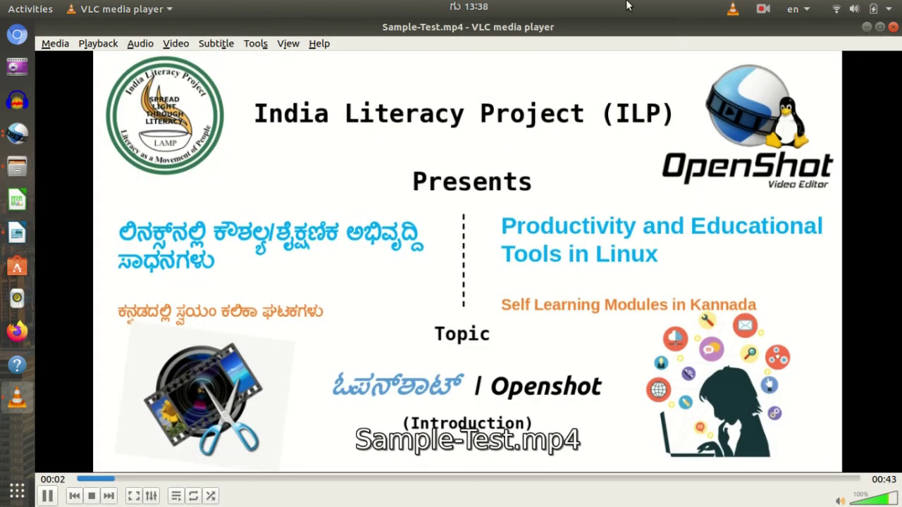
Step: Watch Sample-Test.mp4 in full screen, skipping forward through the video
{"action": "double_click", "coordinate": [503, 286]}
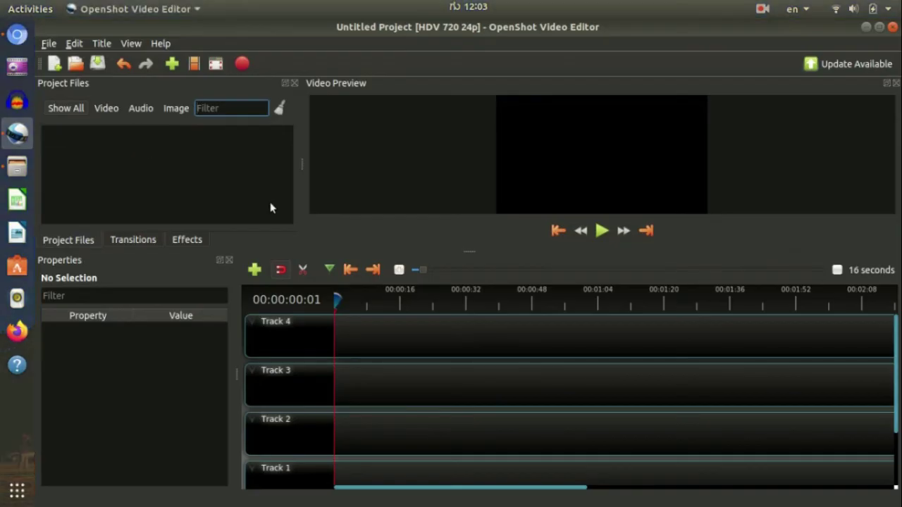
{"action": "key", "text": "Right"}
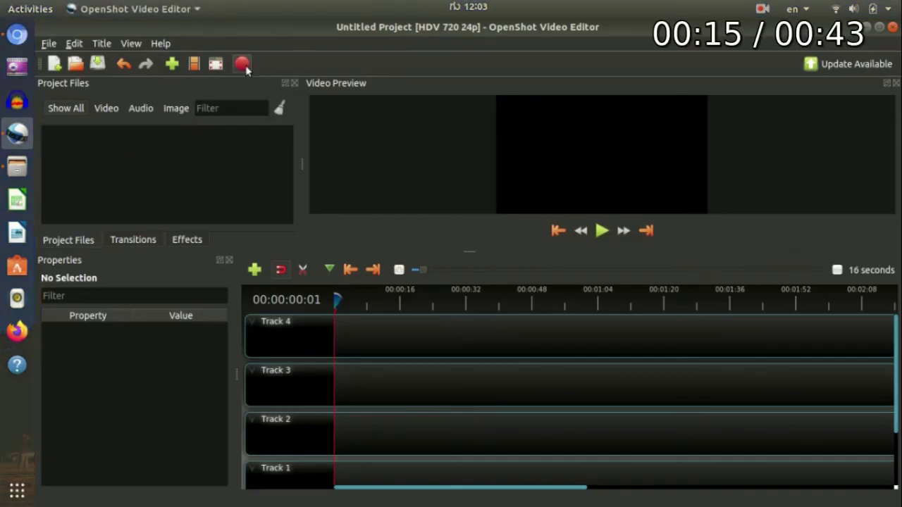
{"action": "key", "text": "Right"}
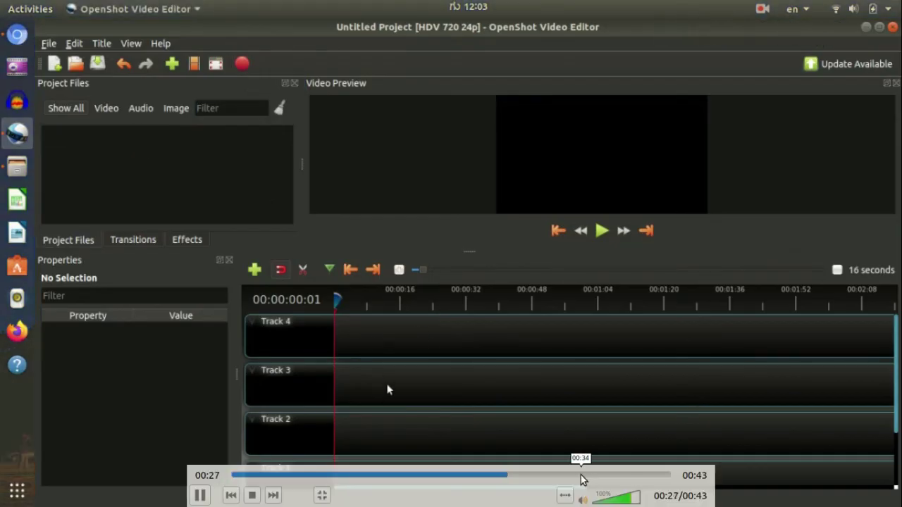
Step: Skip ahead to the closing slide of Sample-Test.mp4, then leave full screen and quit VLC media player
{"action": "left_click", "coordinate": [562, 477]}
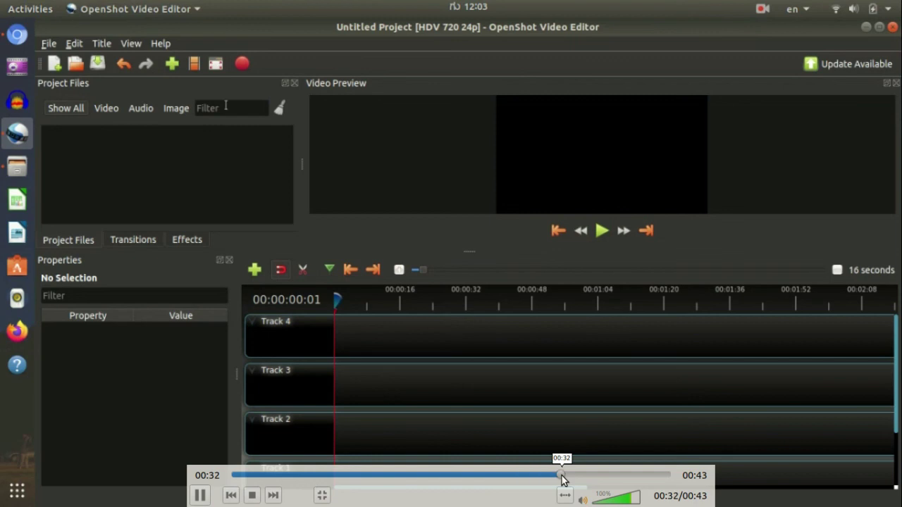
{"action": "left_click", "coordinate": [615, 473]}
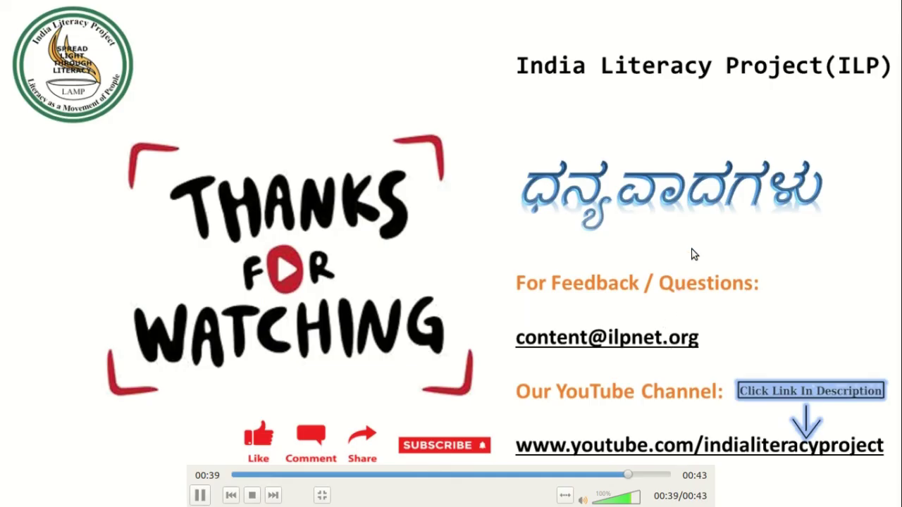
{"action": "double_click", "coordinate": [693, 255]}
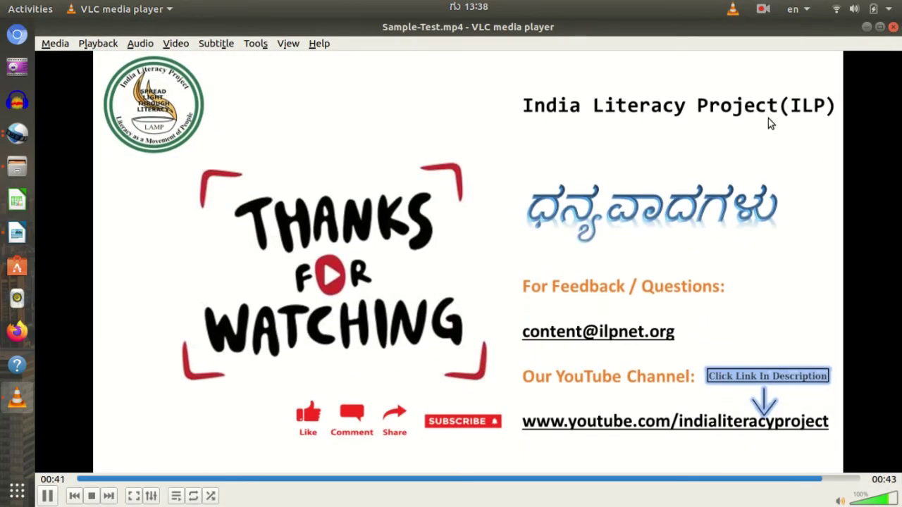
{"action": "key", "text": "ctrl+q"}
Step: Switch to the OpenShot window with the Pe project to view its timeline, then show the desktop
{"action": "left_click", "coordinate": [17, 133]}
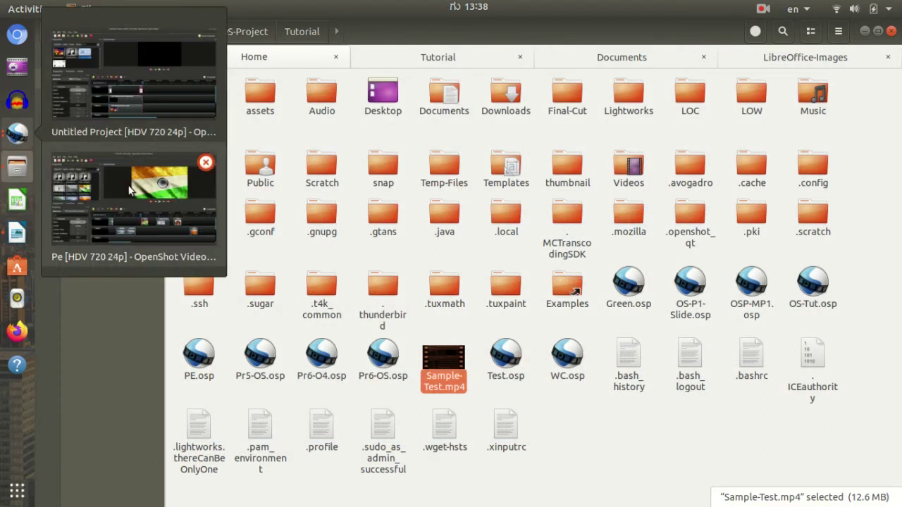
{"action": "left_click", "coordinate": [130, 189]}
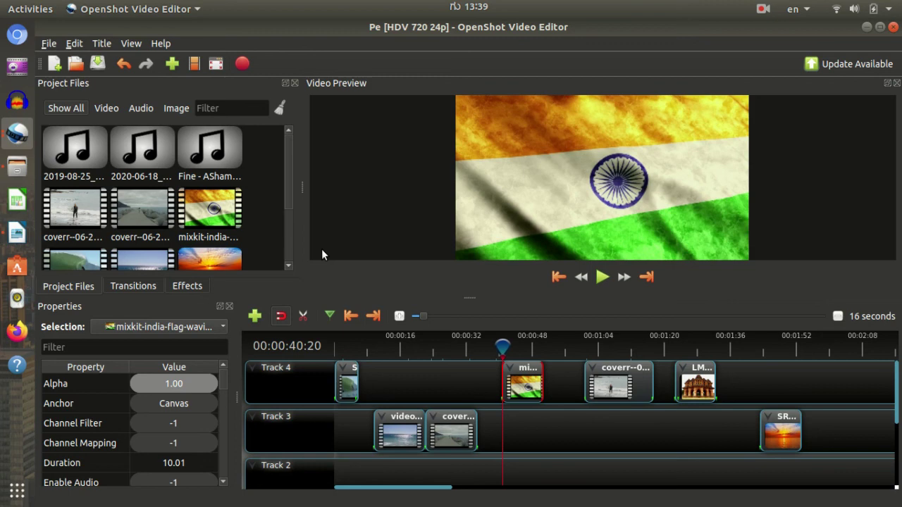
{"action": "key", "text": "super+d"}
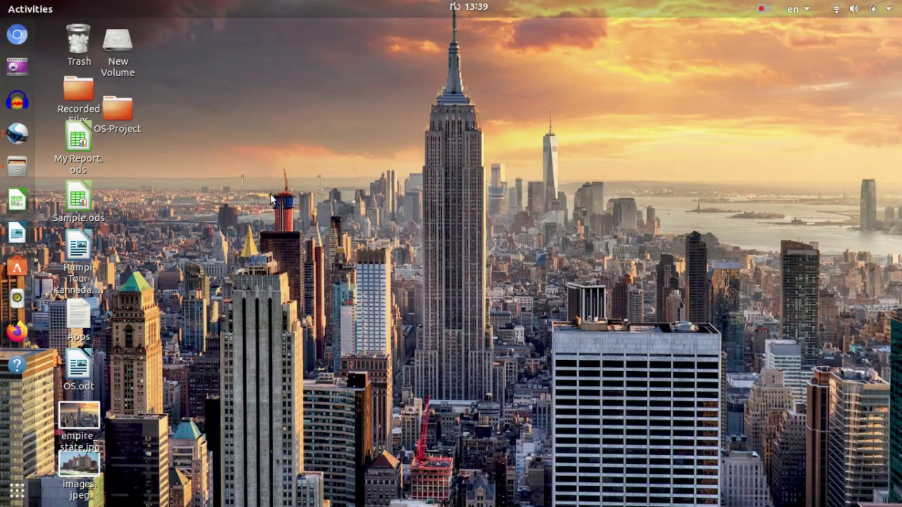